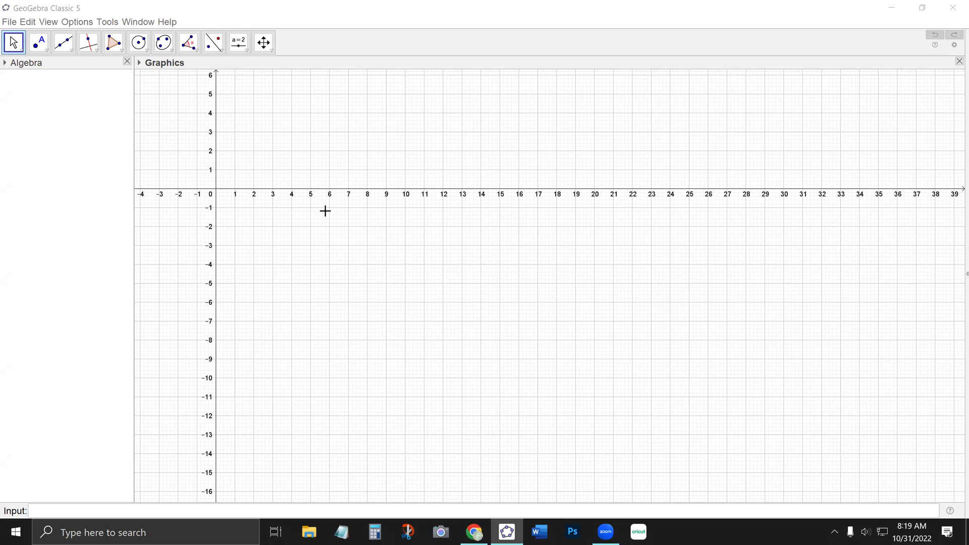
Browse the Point, Line and Perpendicular tool groups, then pick Circle with Center through Point.
click(46, 52)
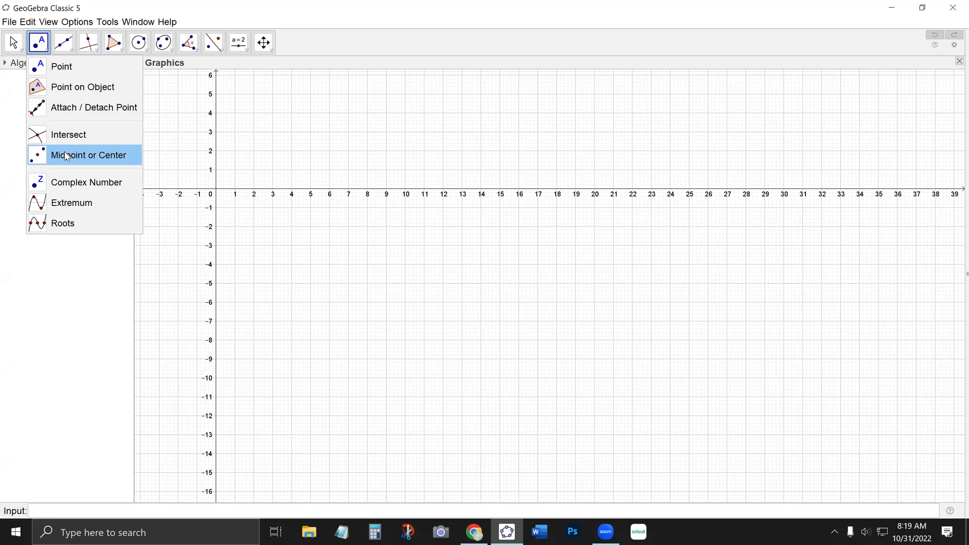
click(72, 52)
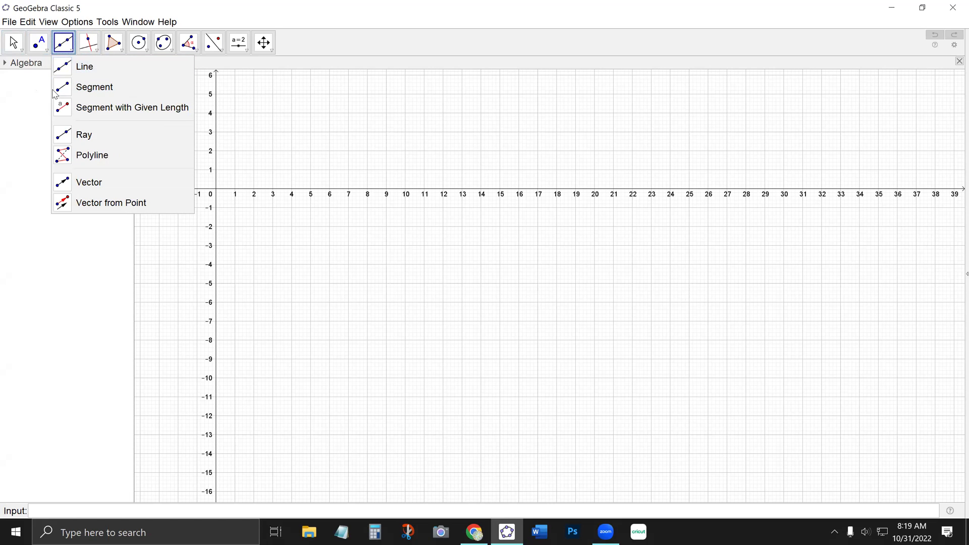
click(8, 86)
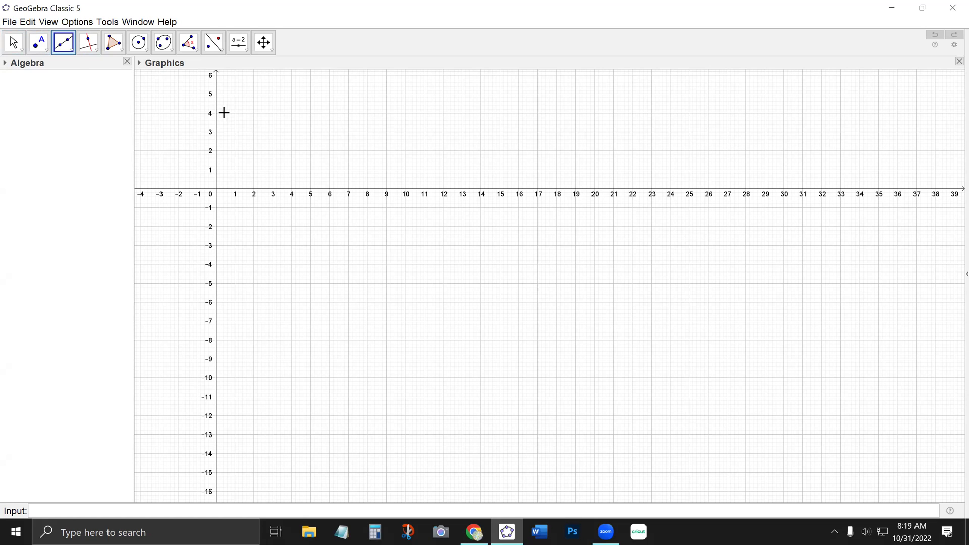
click(97, 52)
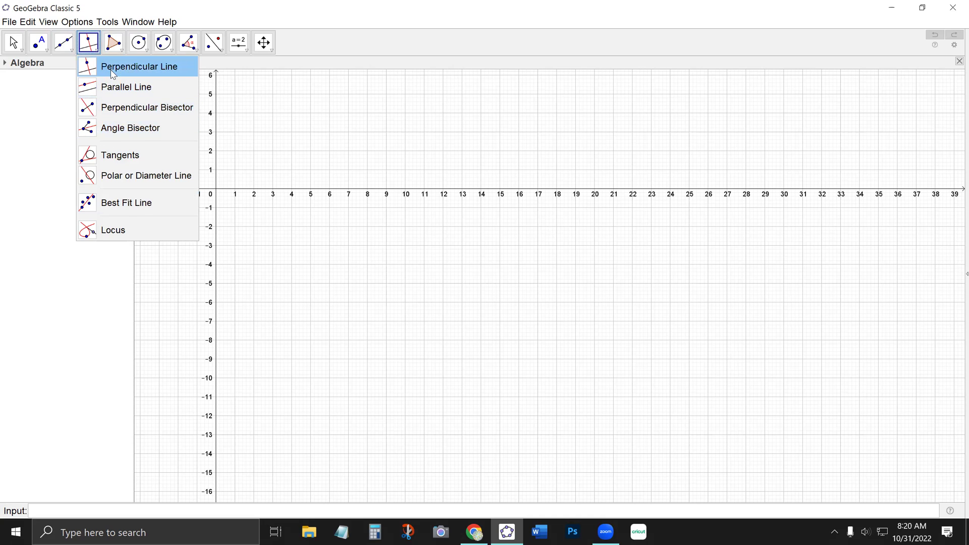
mouse_move(144, 45)
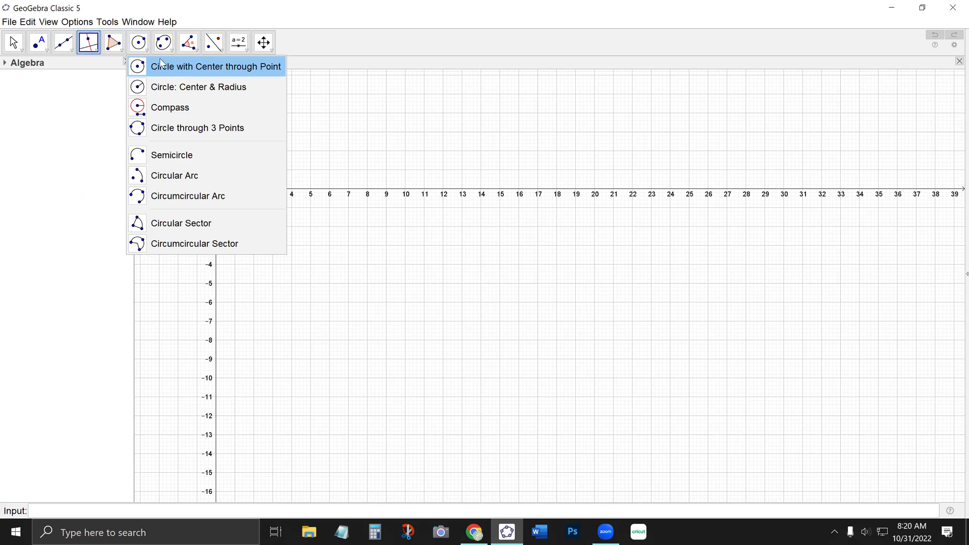
click(183, 71)
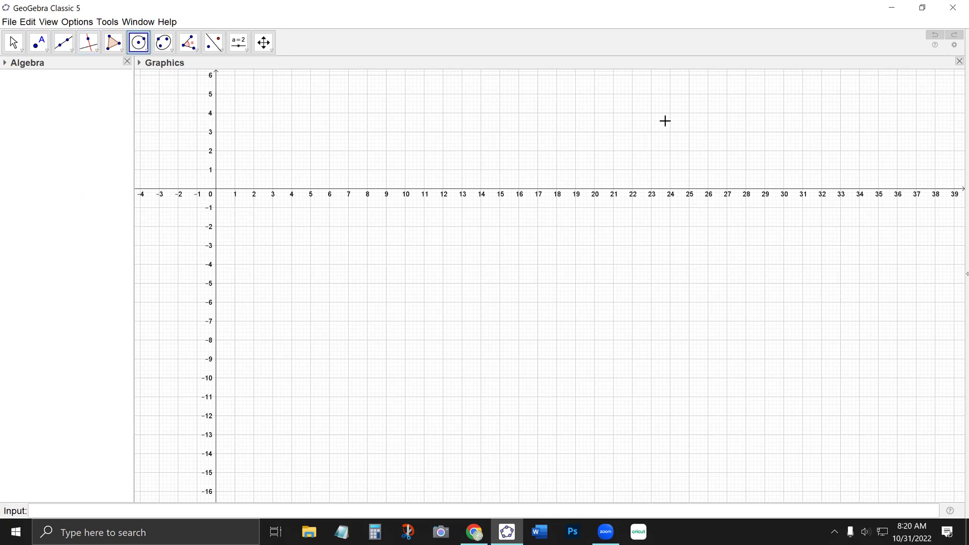
click(37, 44)
click(368, 117)
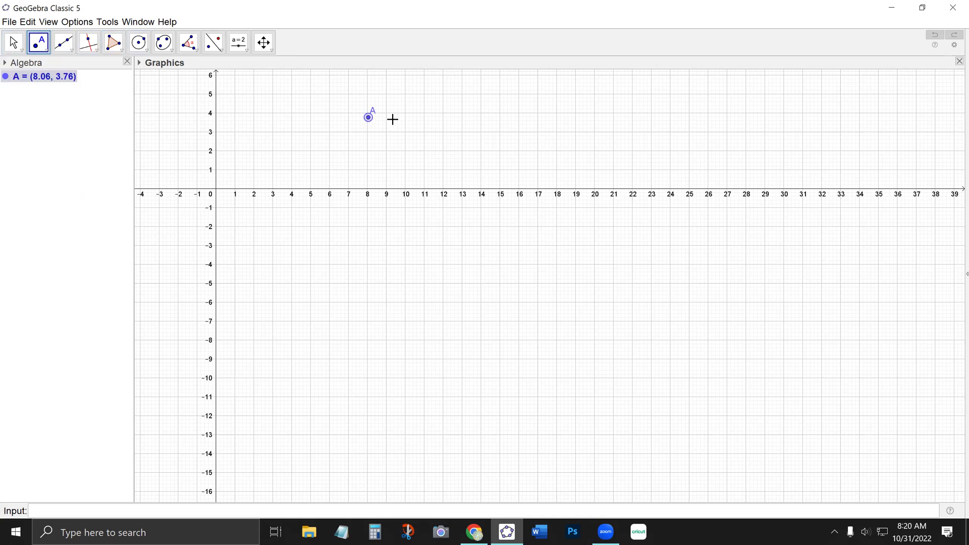
click(725, 272)
click(530, 109)
click(472, 234)
click(330, 204)
click(340, 268)
click(523, 228)
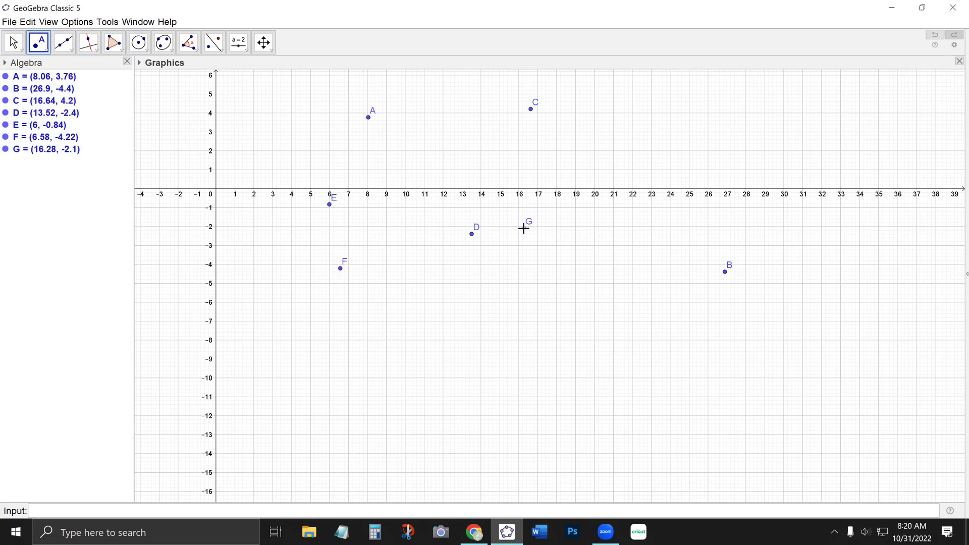
click(13, 43)
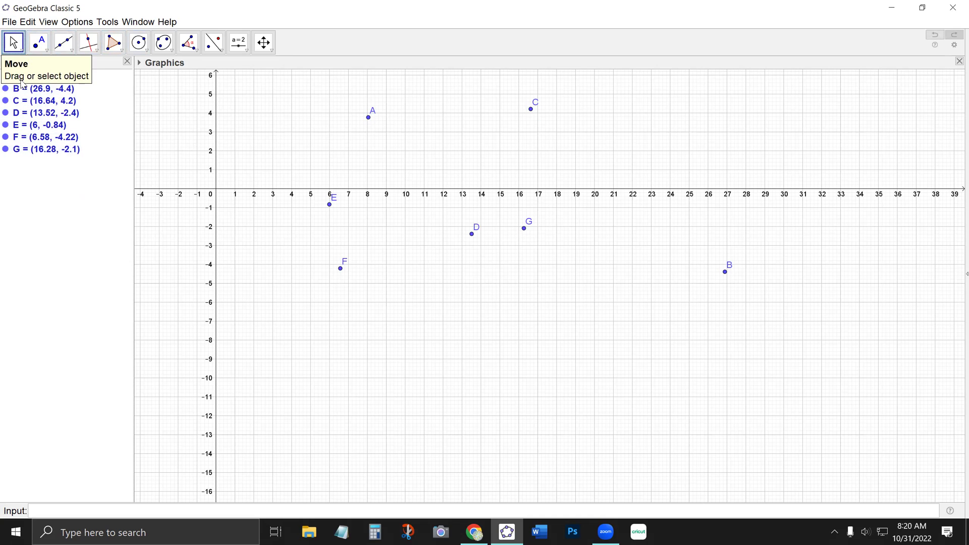
click(63, 79)
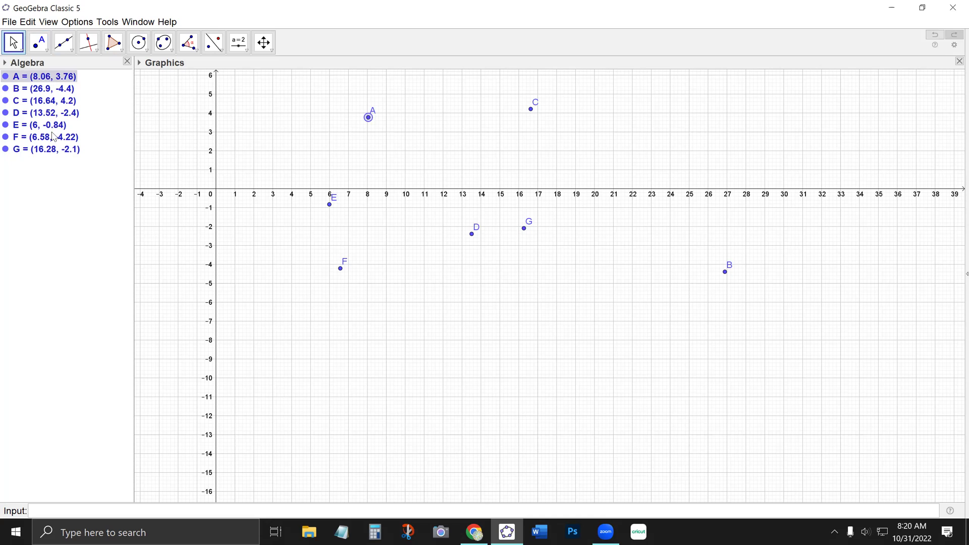
shift+click(43, 150)
key(Delete)
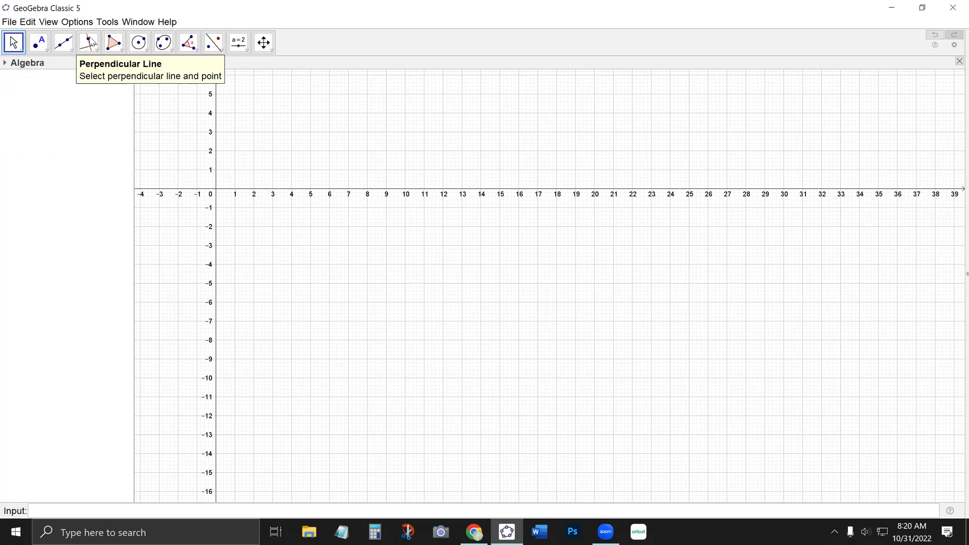
click(138, 42)
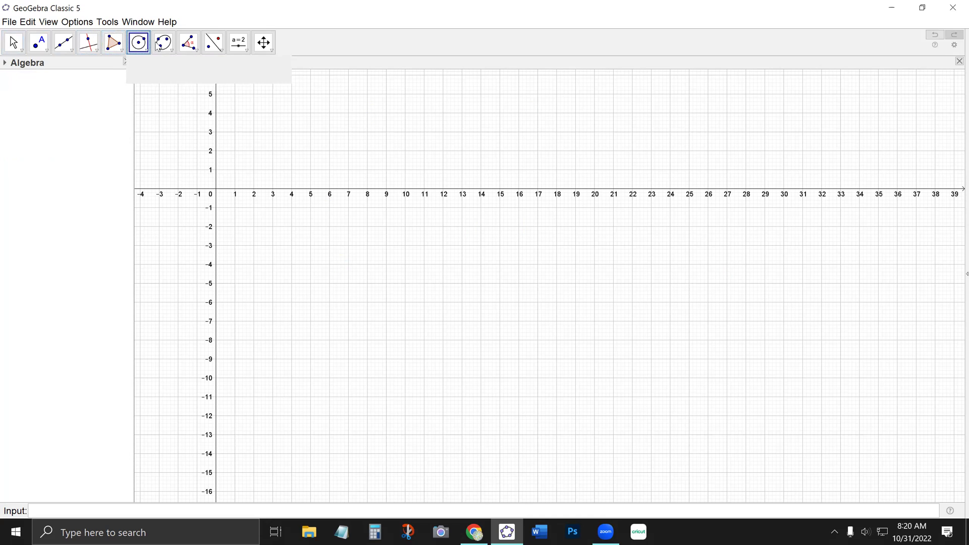
click(330, 147)
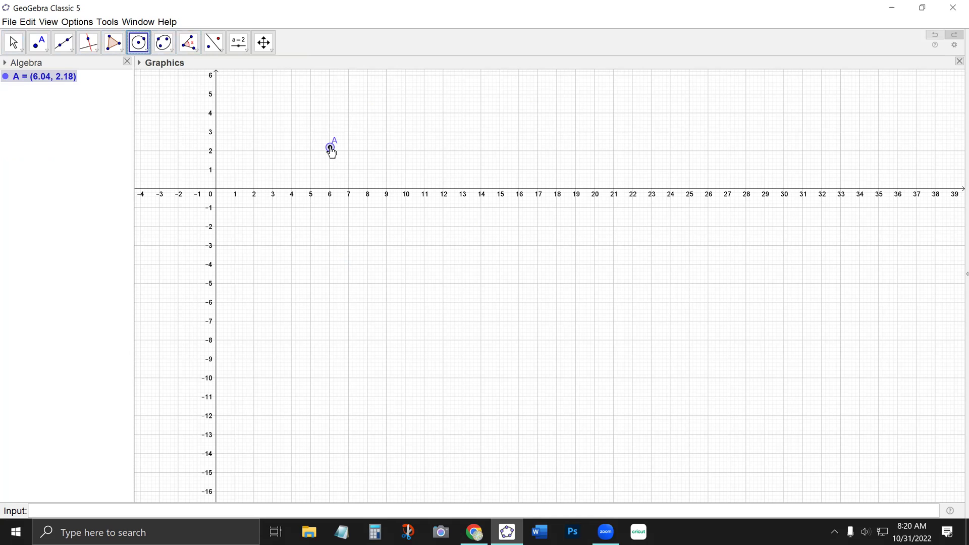
click(468, 251)
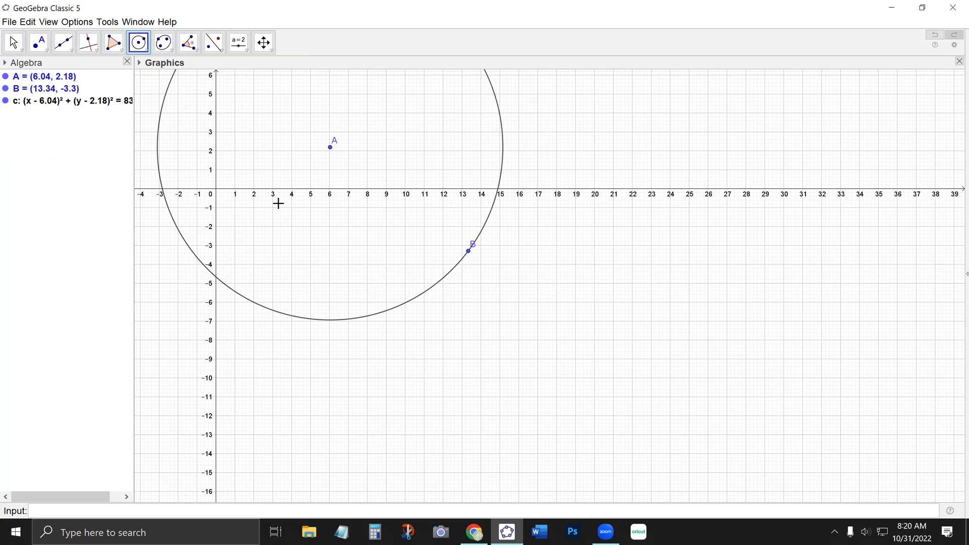
click(12, 44)
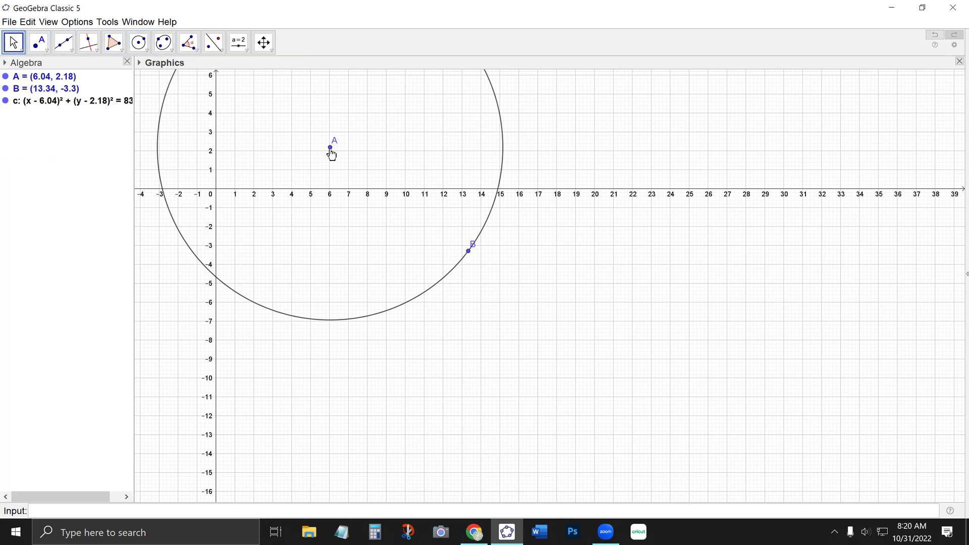
click(330, 147)
key(Delete)
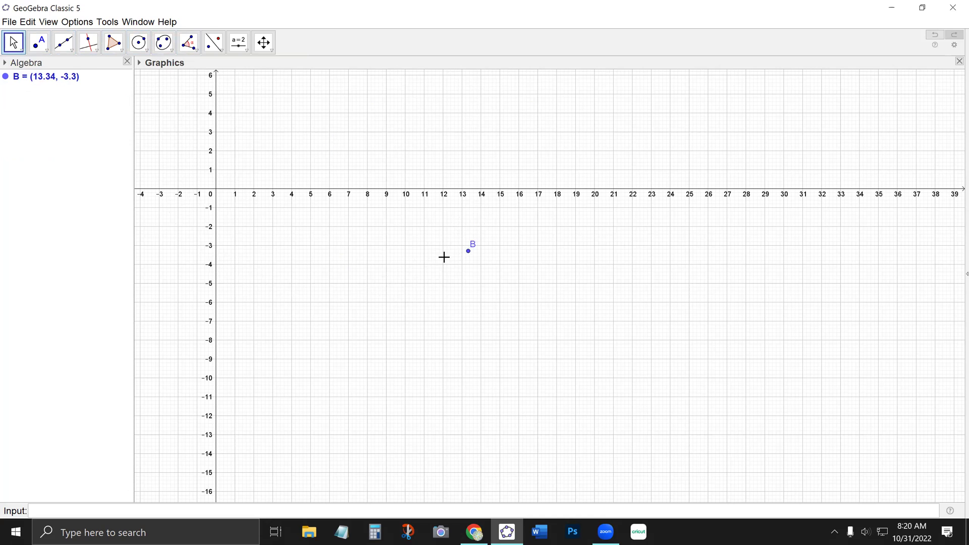
click(468, 251)
key(Delete)
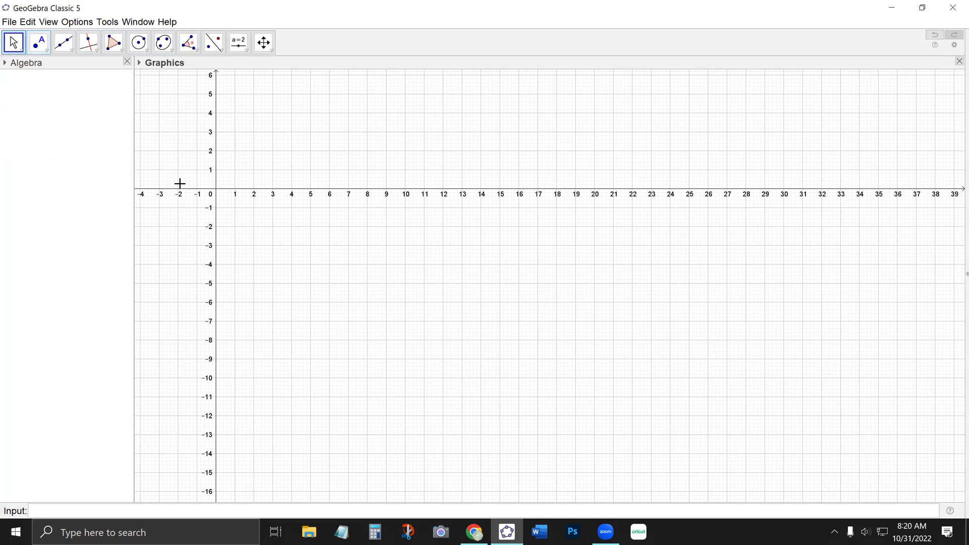
Create point A at the origin (0, 0) from the Input bar.
click(115, 509)
click(37, 505)
text((0,0)
key(Return)
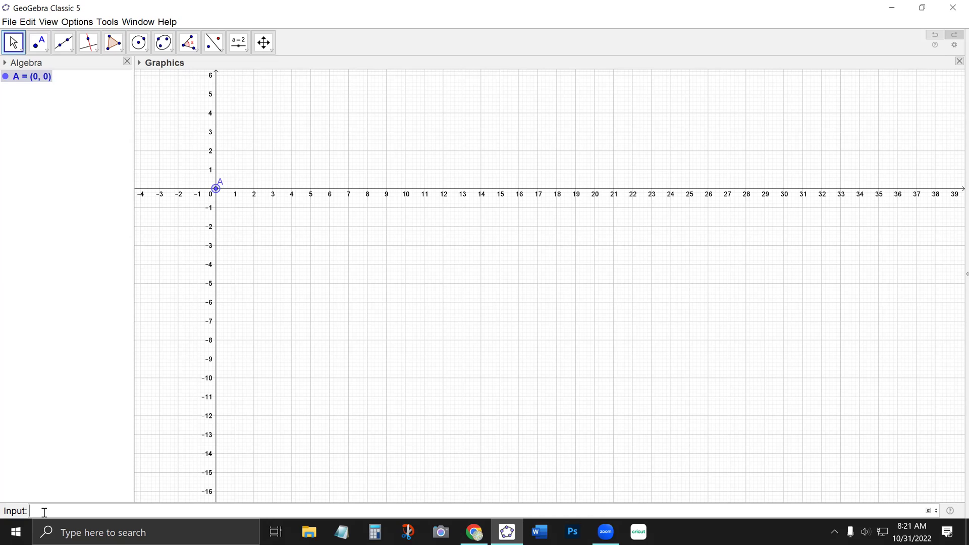
Create point B at (1, 0) with the command B=(1,0).
text(B)
text(=(1,0)
key(Return)
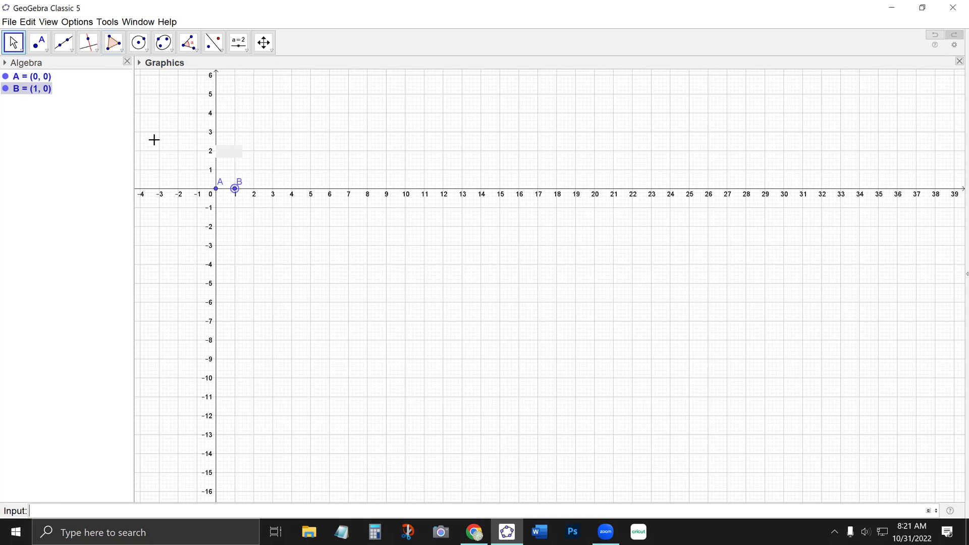
Zoom in on the Graphics view and turn off the axes and grid.
scroll(177, 143, up, 1)
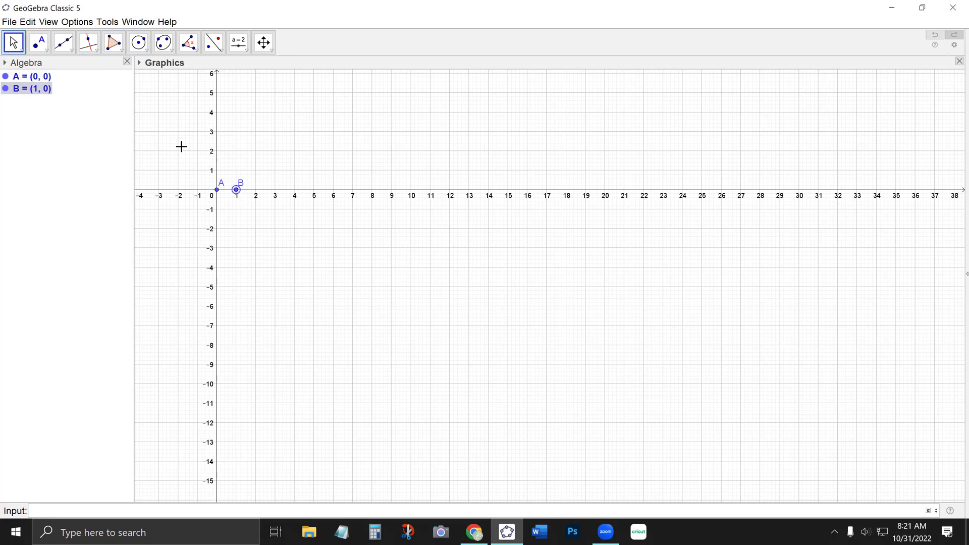
scroll(181, 146, up, 9)
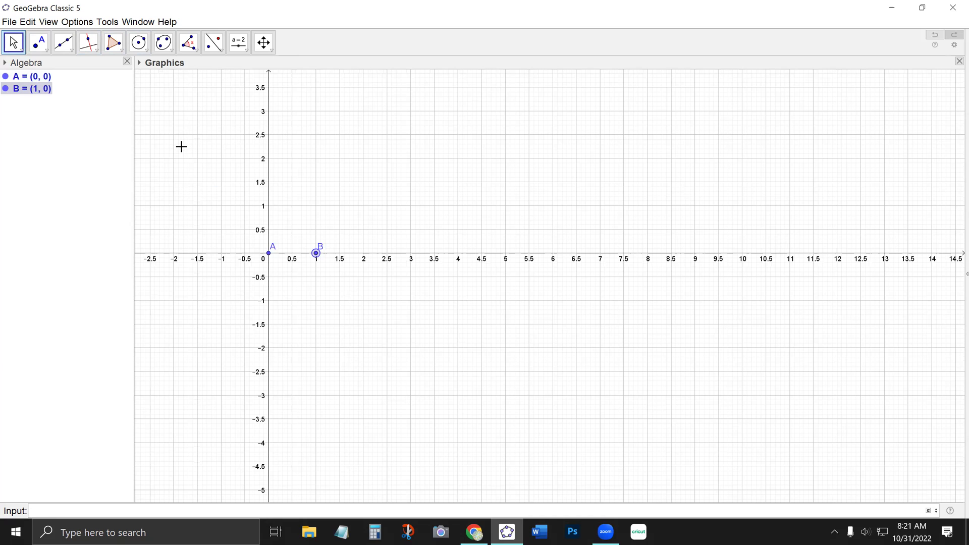
right_click(413, 201)
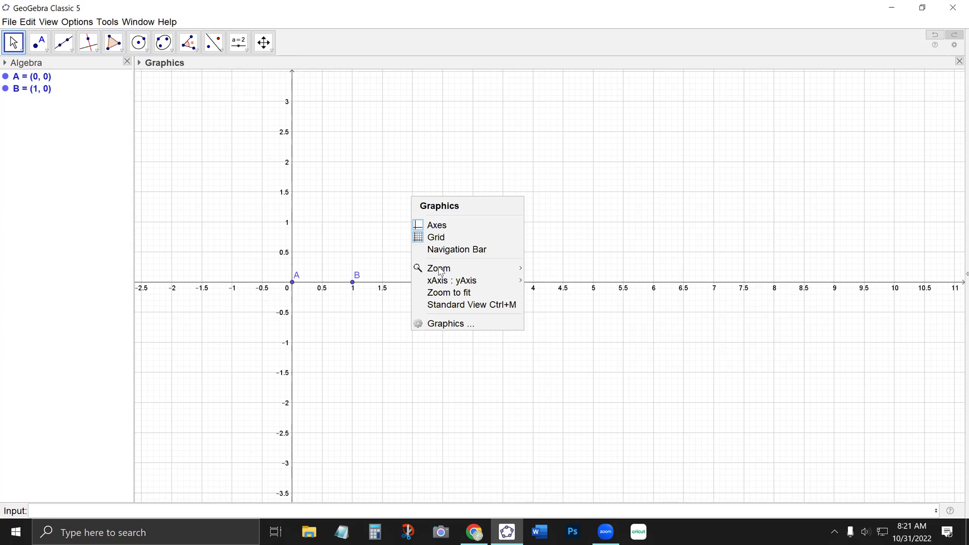
click(436, 225)
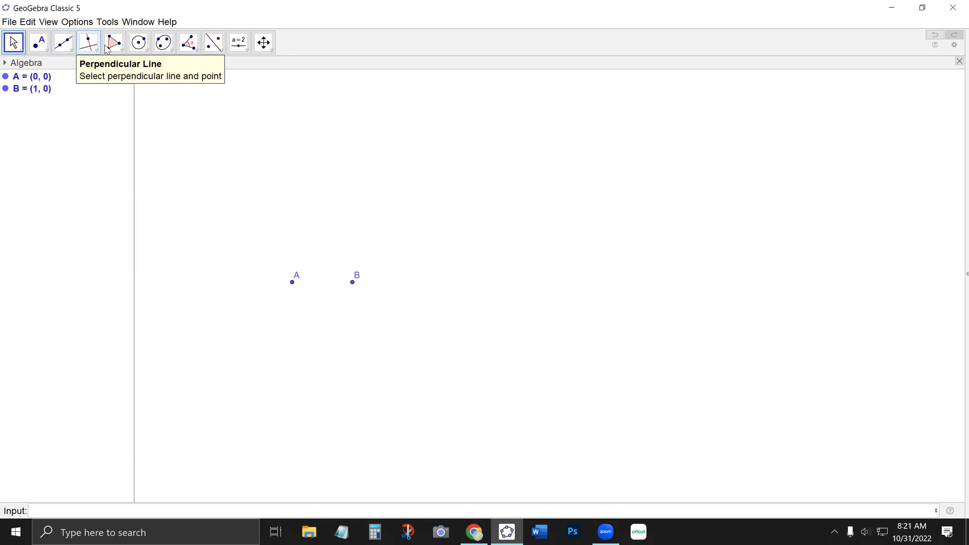
Draw circle c (x² + y² = 1) centred at A passing through B.
click(141, 45)
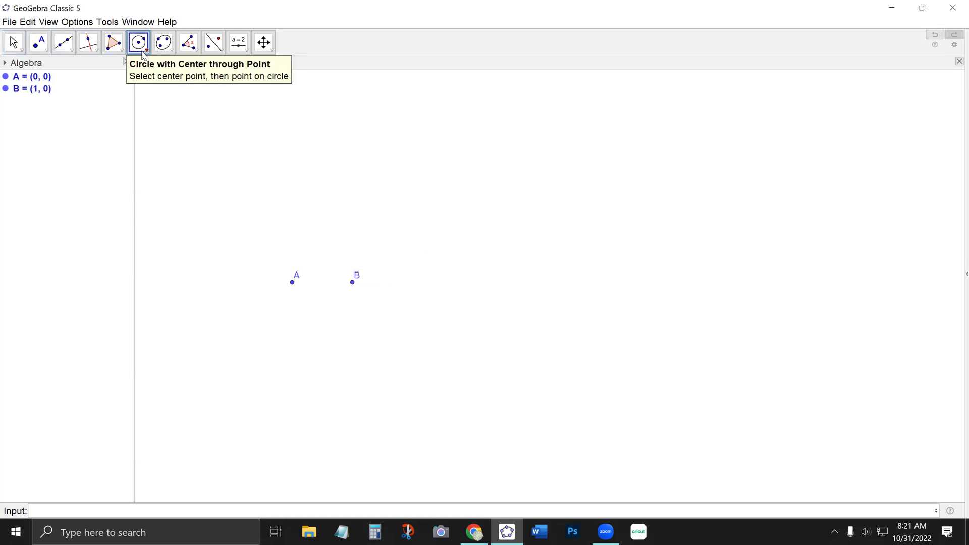
click(140, 44)
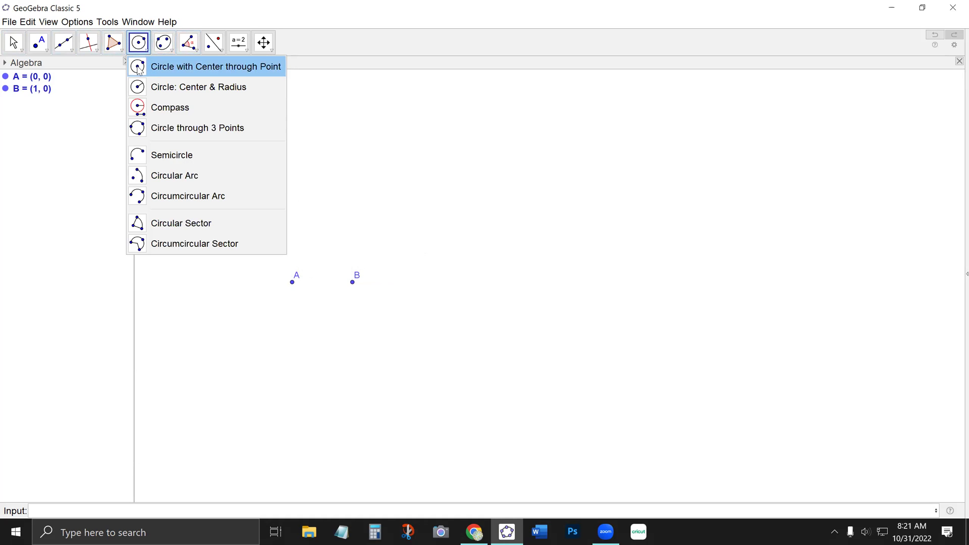
click(139, 45)
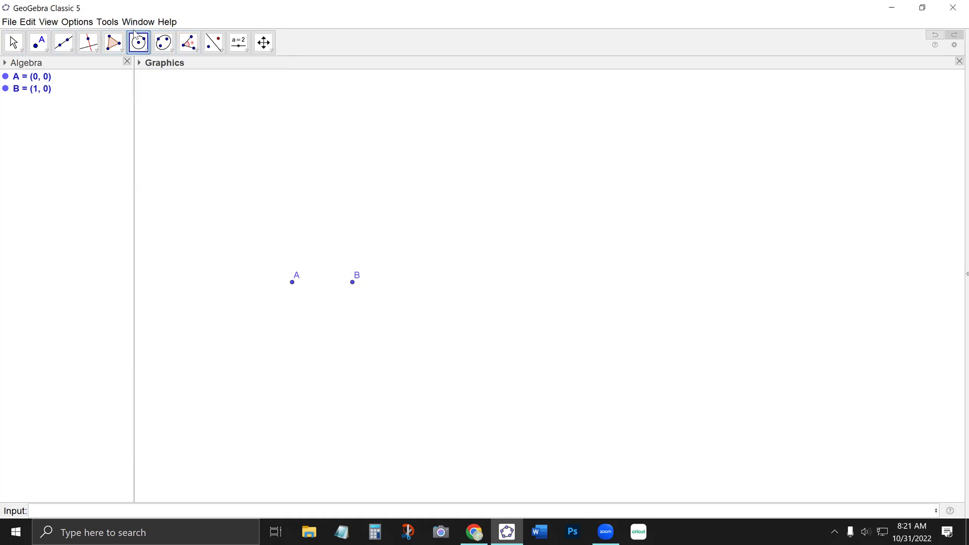
click(294, 282)
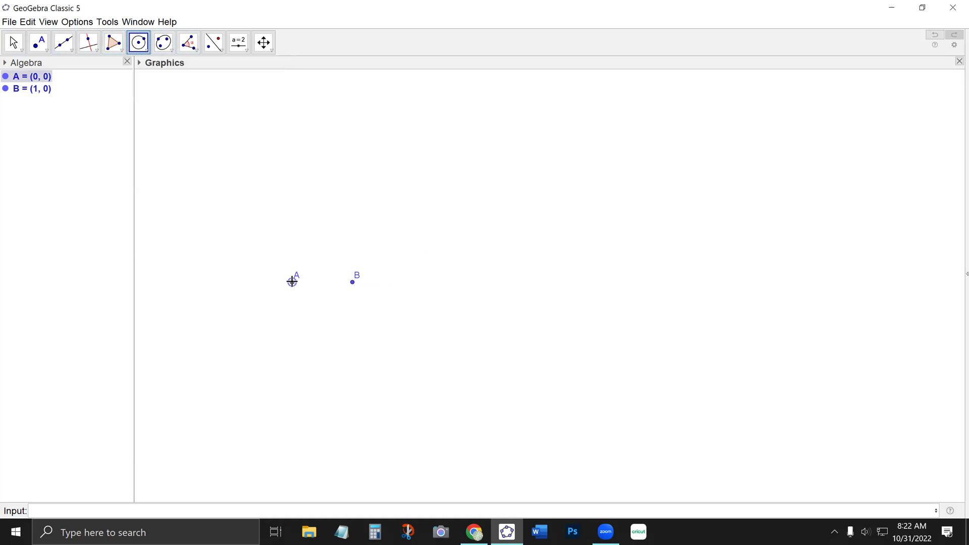
click(352, 282)
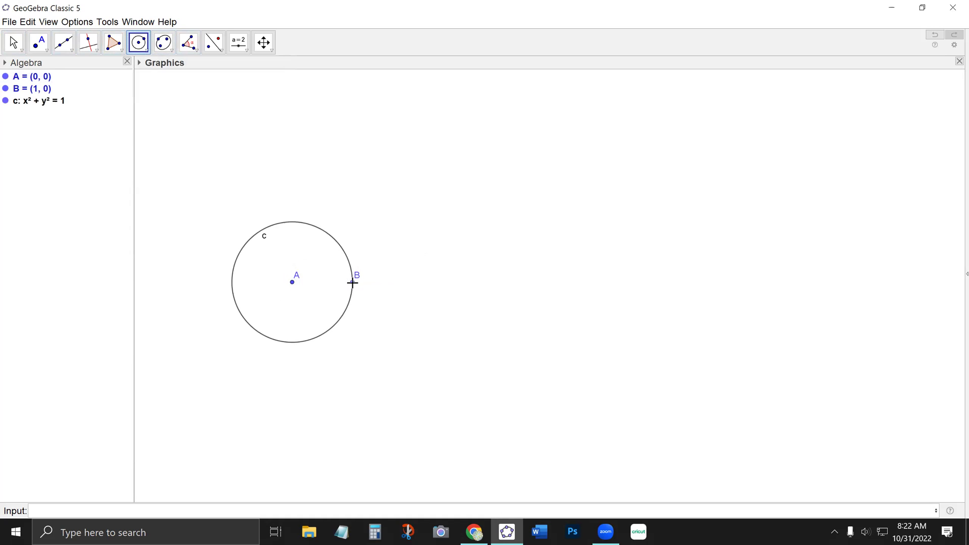
click(12, 43)
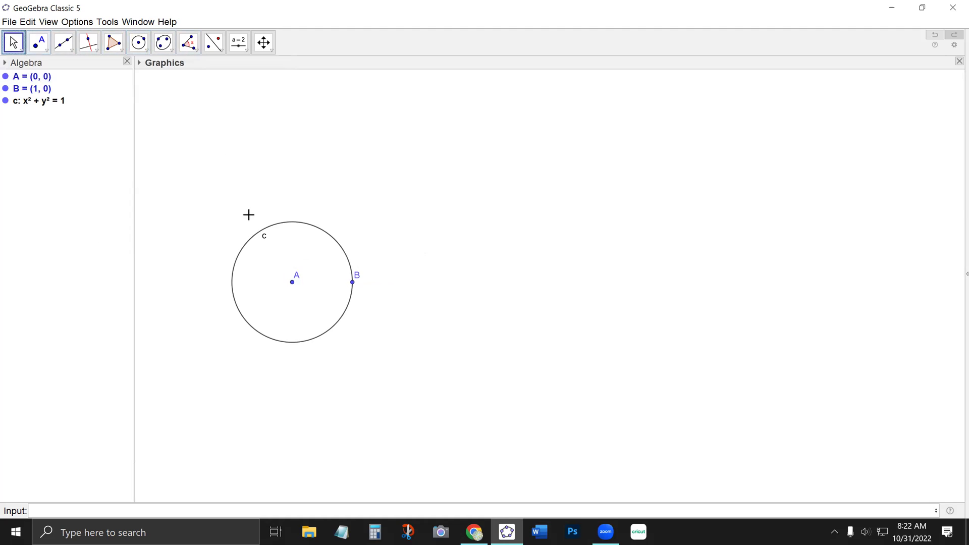
Open circle c's Object Properties and select its definition Circle(A, B).
right_click(255, 240)
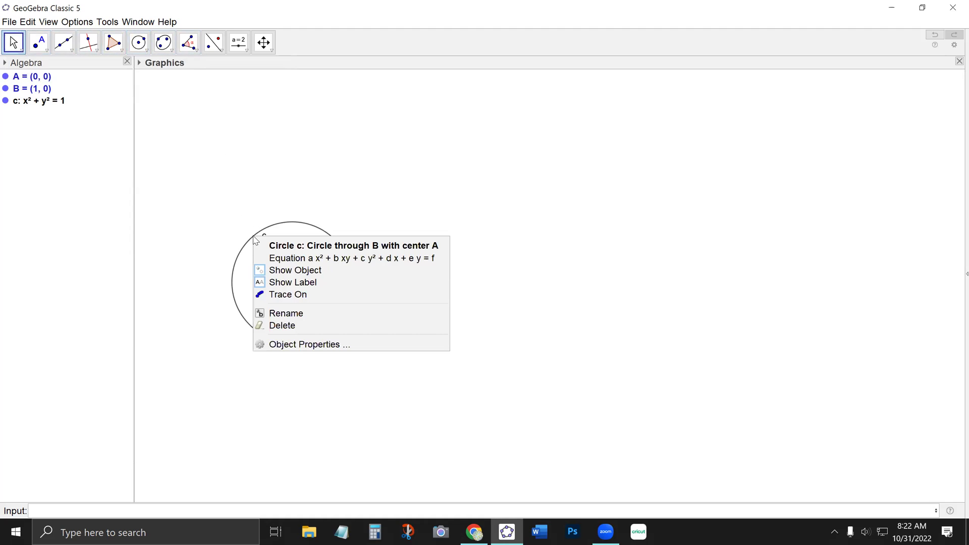
click(309, 345)
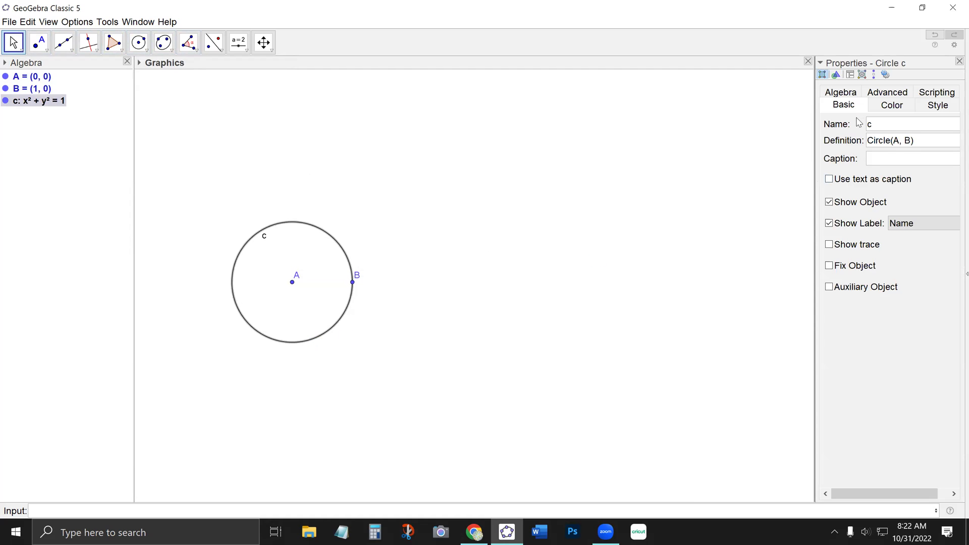
click(884, 129)
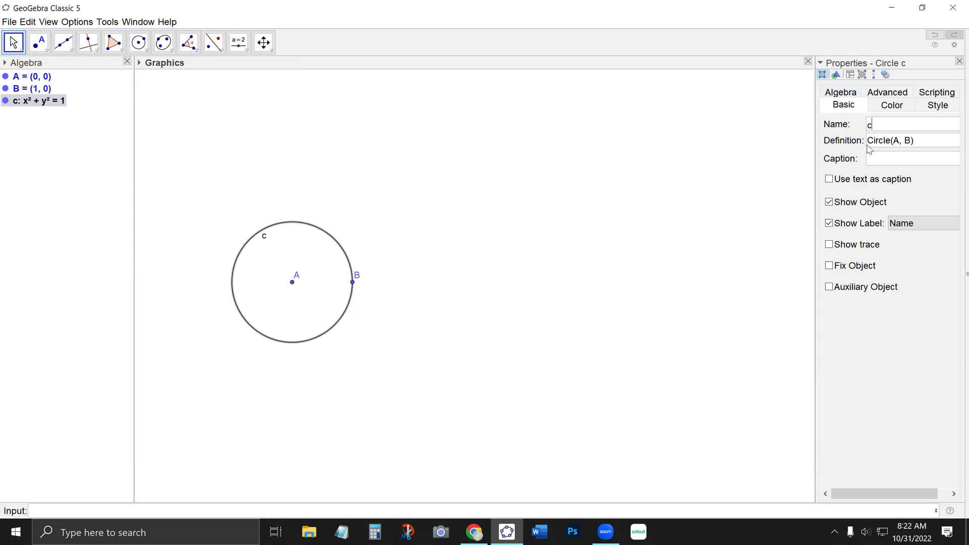
drag(865, 141, 917, 142)
click(917, 142)
Place free point C at (3.08, 2.08) above and right of circle c.
click(13, 42)
click(40, 42)
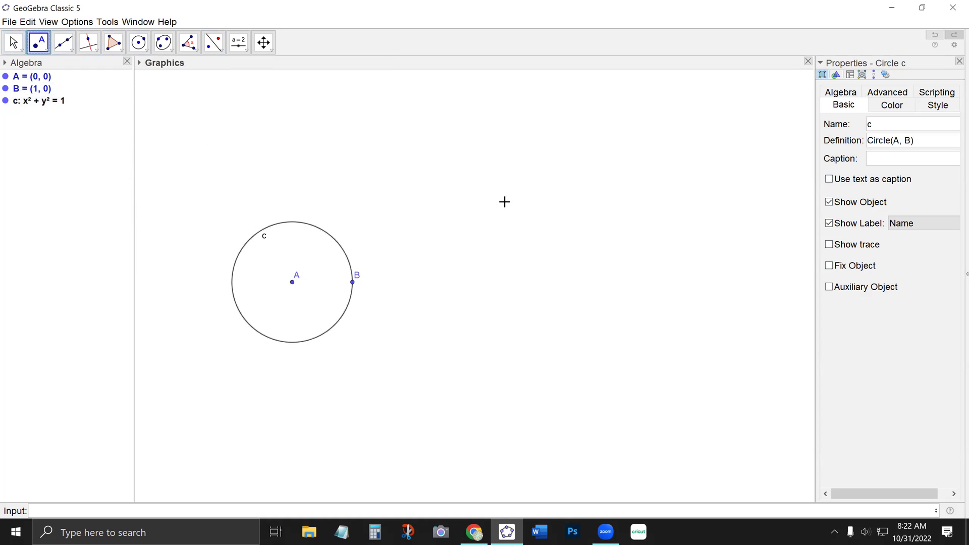
click(477, 156)
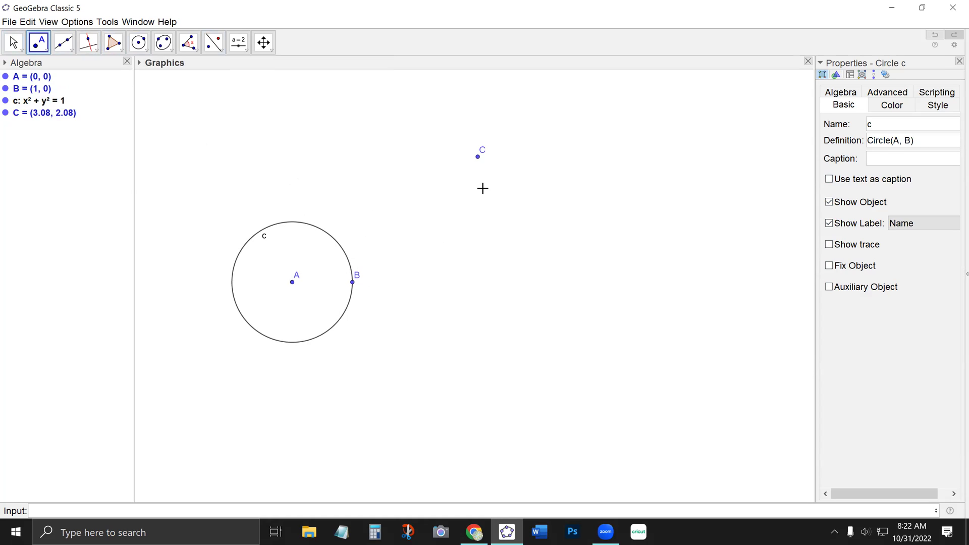
click(146, 50)
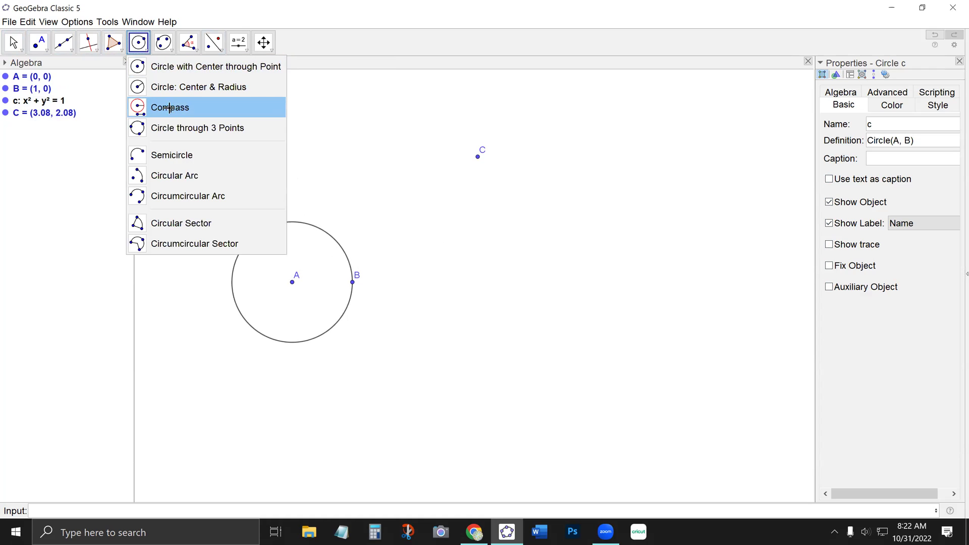
Use the Compass tool to copy circle c's radius into circle d centred at C.
click(170, 108)
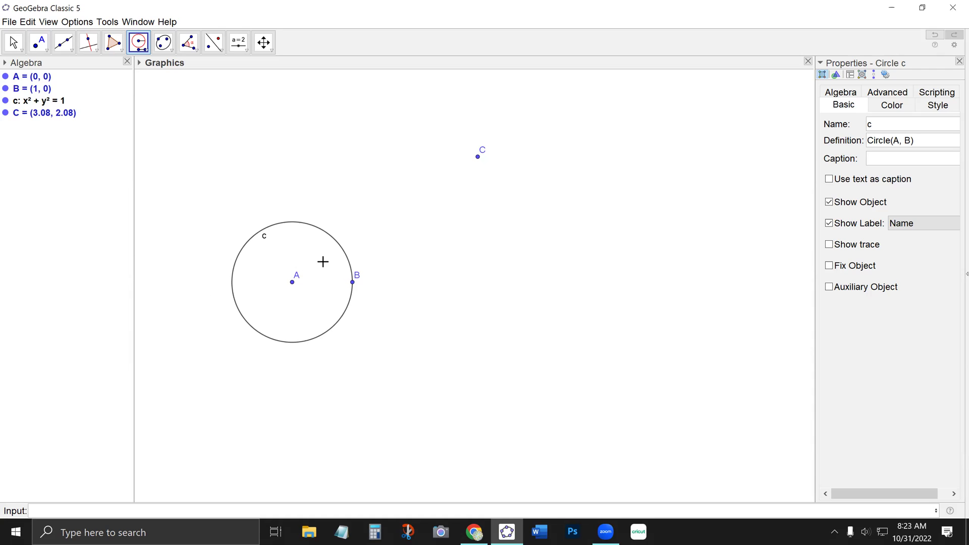
click(311, 226)
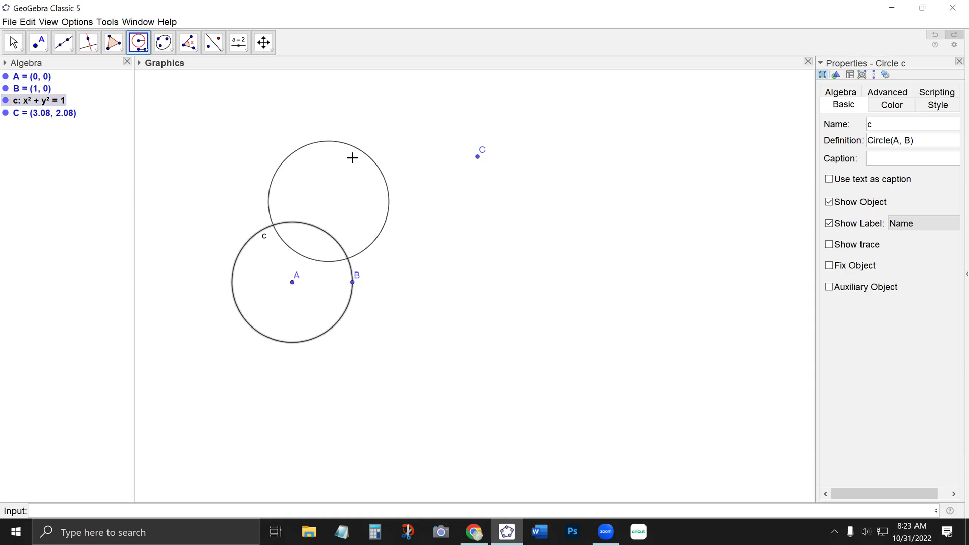
click(478, 157)
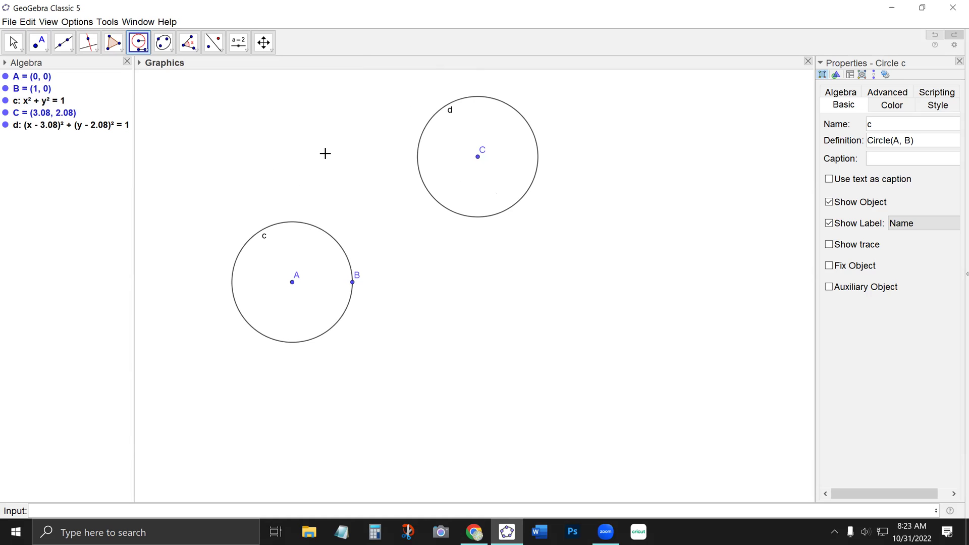
click(146, 50)
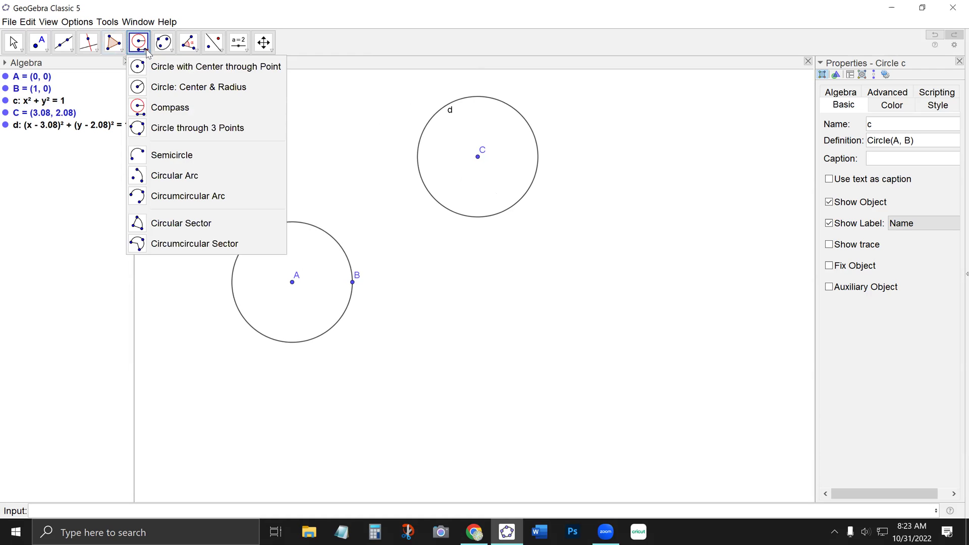
Draw circle e centred at B with radius 5.
click(191, 91)
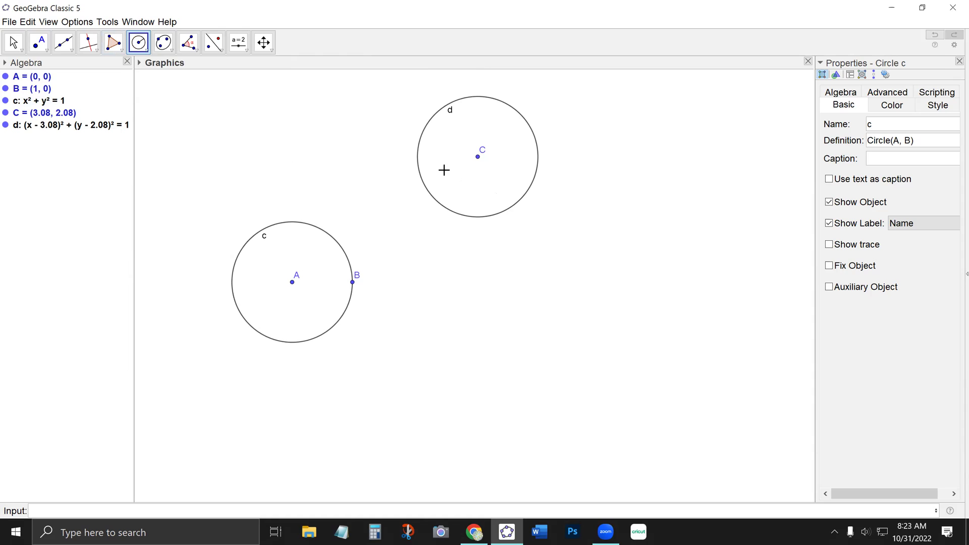
click(354, 284)
text(5)
key(Return)
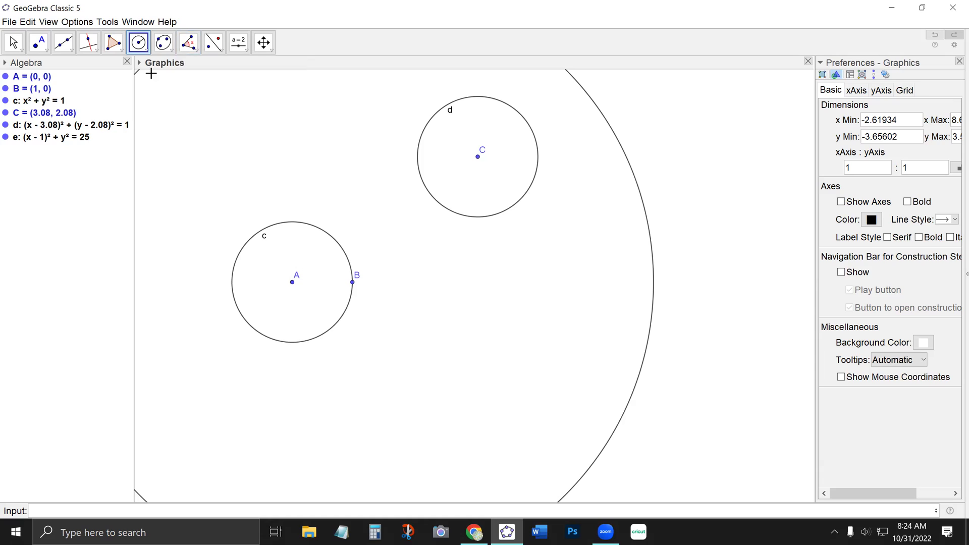
click(145, 52)
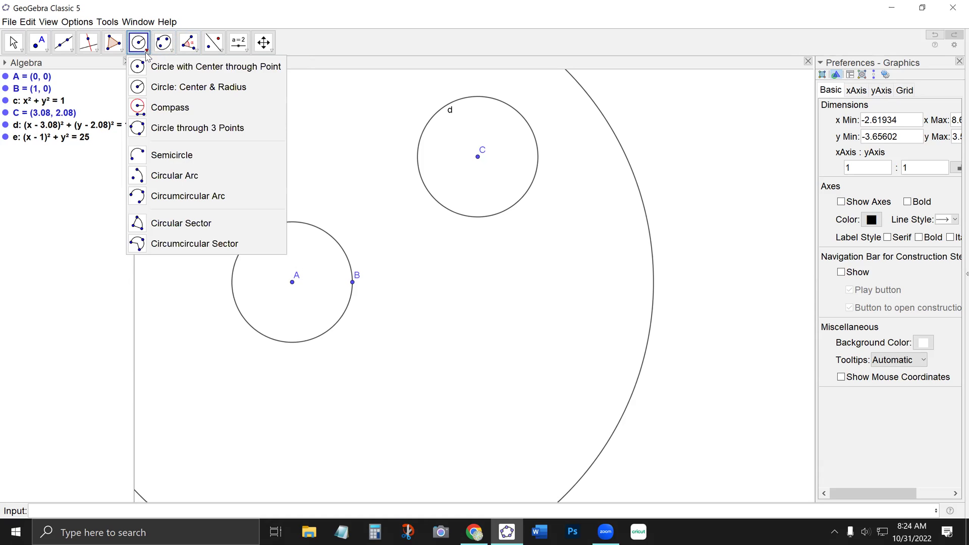
Draw circle f through points A, B and C with Circle through 3 Points.
click(168, 128)
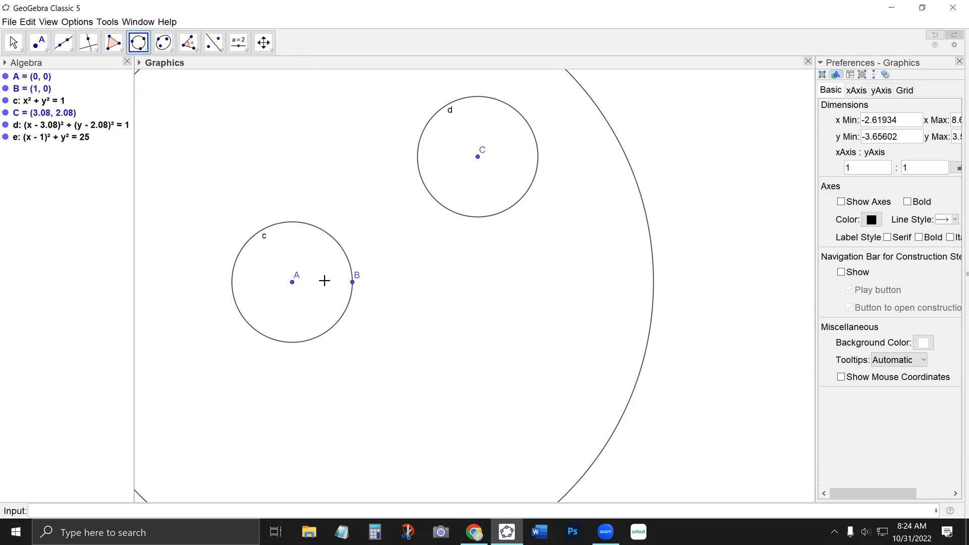
click(293, 283)
click(352, 282)
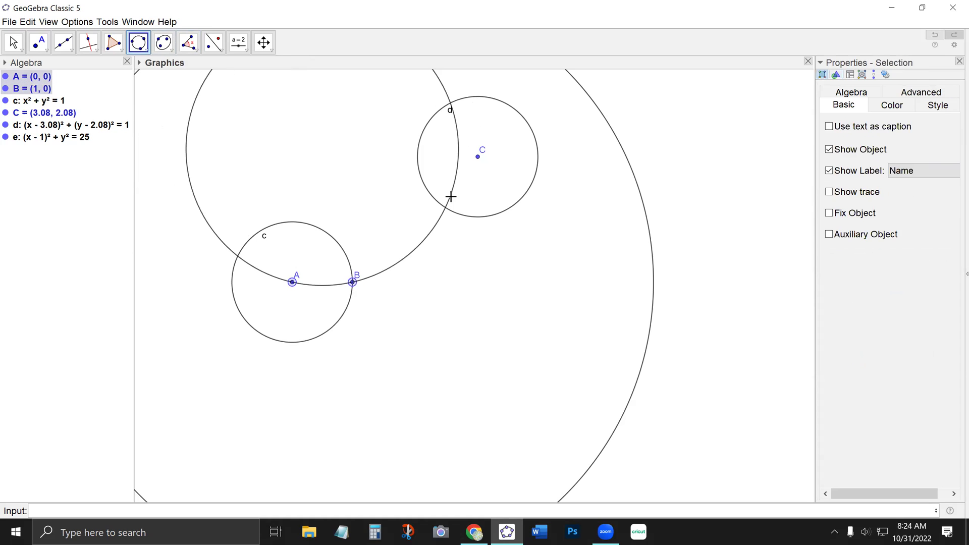
click(478, 157)
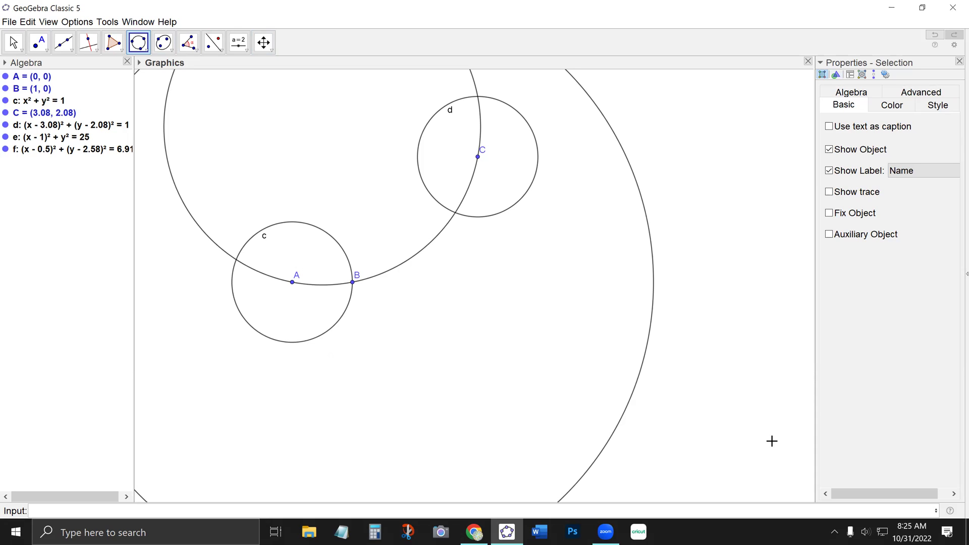
Draw circumcircular arc g running from A through B to C.
click(148, 49)
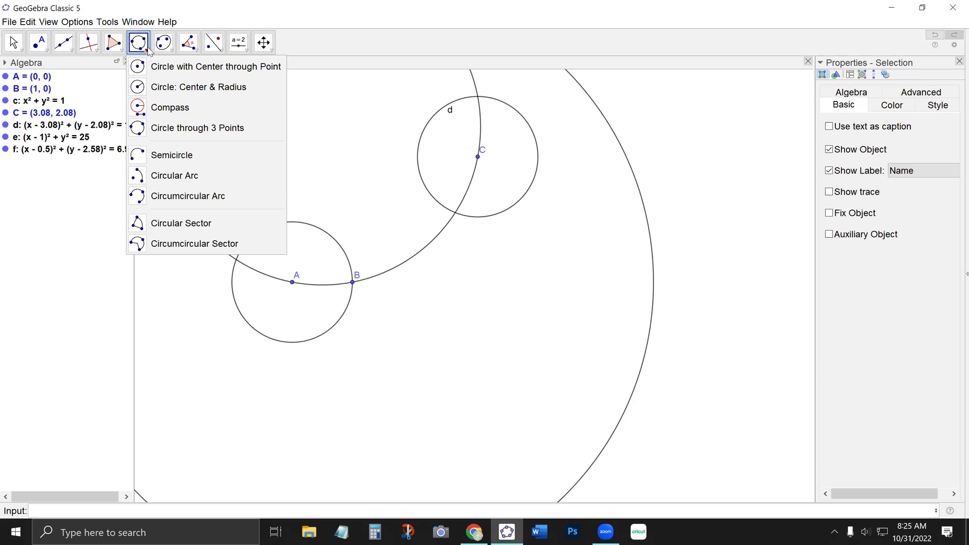
mouse_move(161, 49)
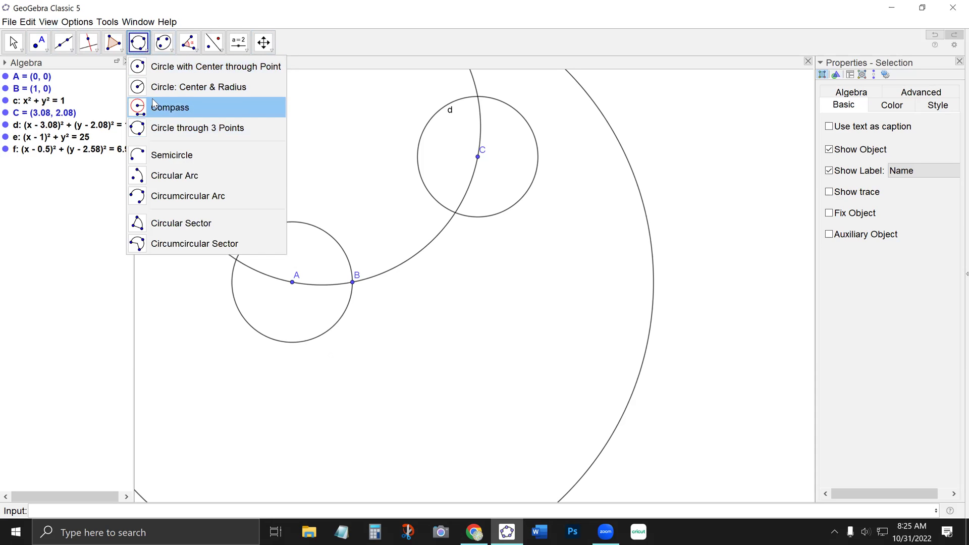
click(170, 200)
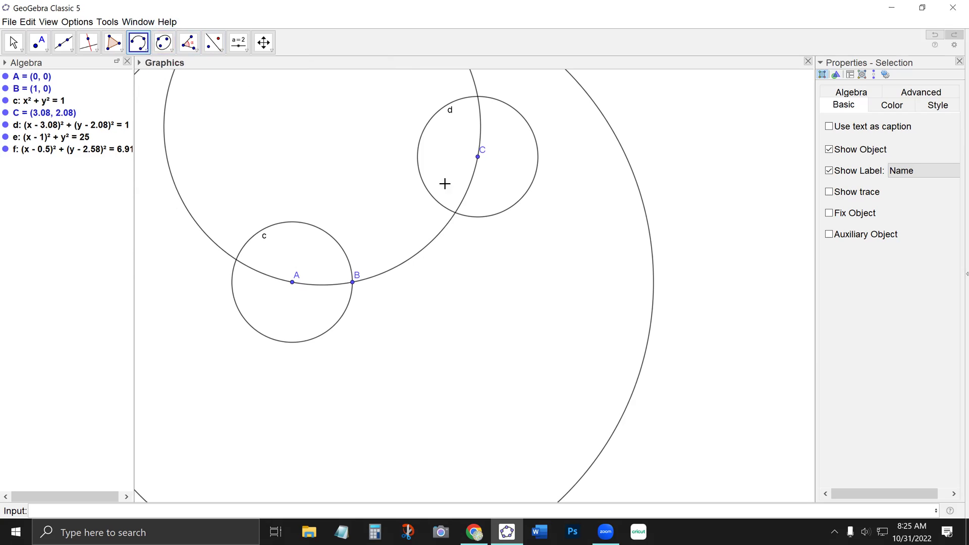
click(292, 283)
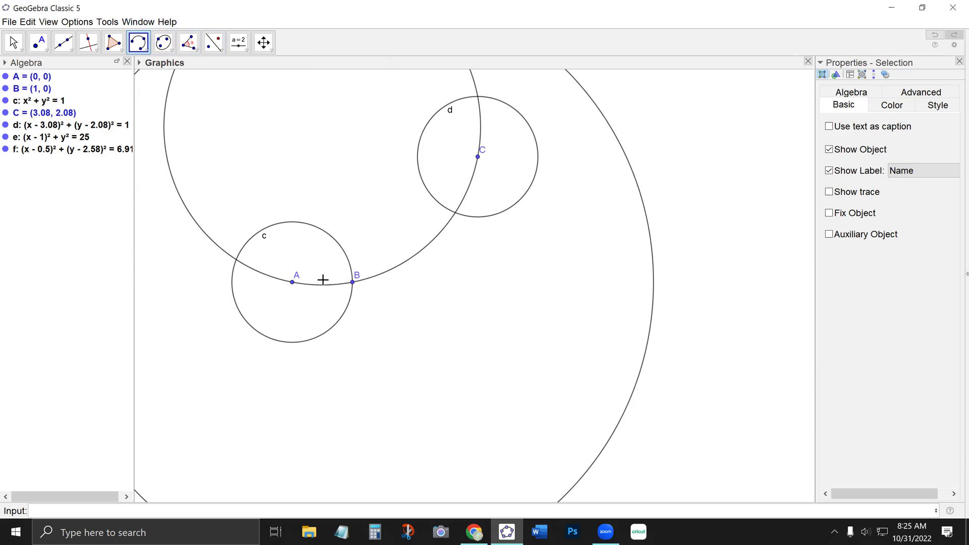
click(353, 283)
click(478, 156)
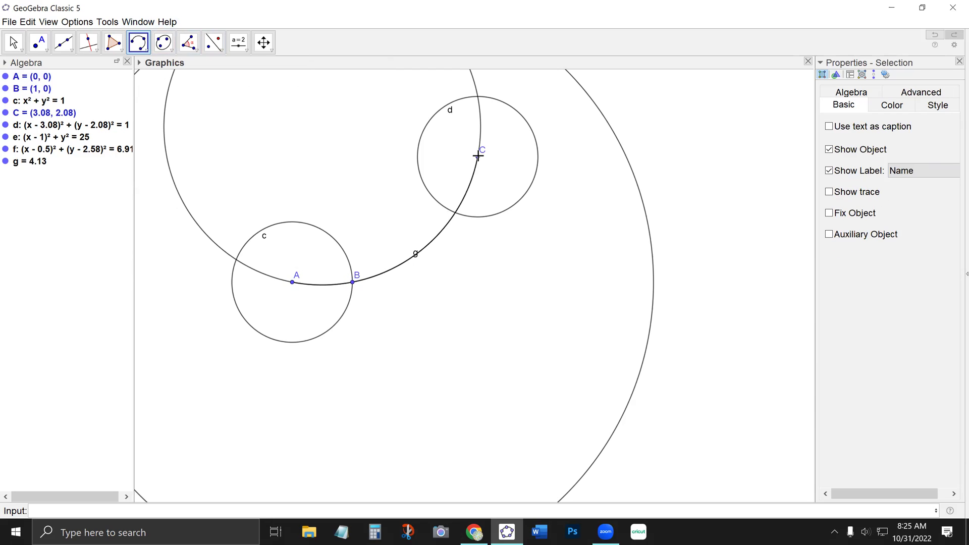
Hide circle f.
click(14, 42)
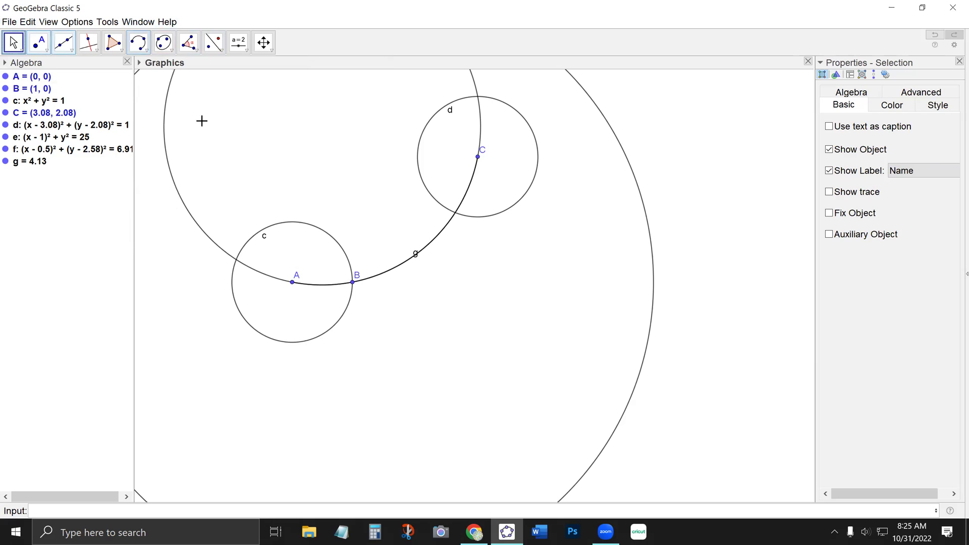
click(173, 183)
right_click(174, 181)
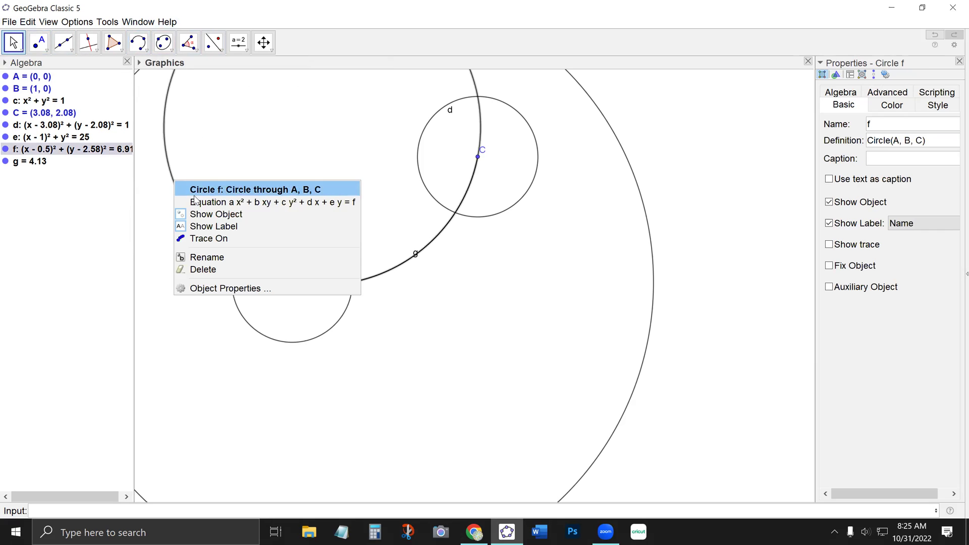
click(205, 220)
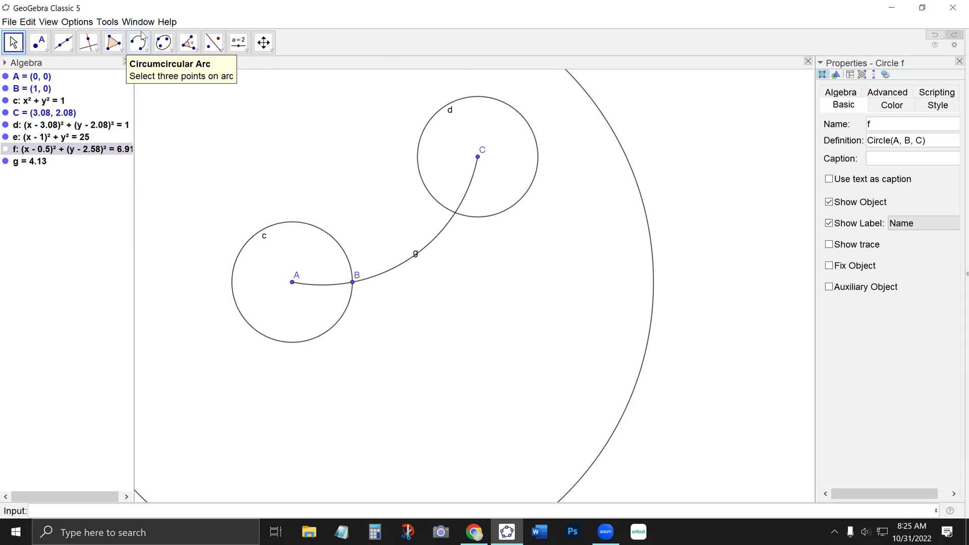
Draw a duplicate arc h from C through B to A, then undo it.
click(142, 40)
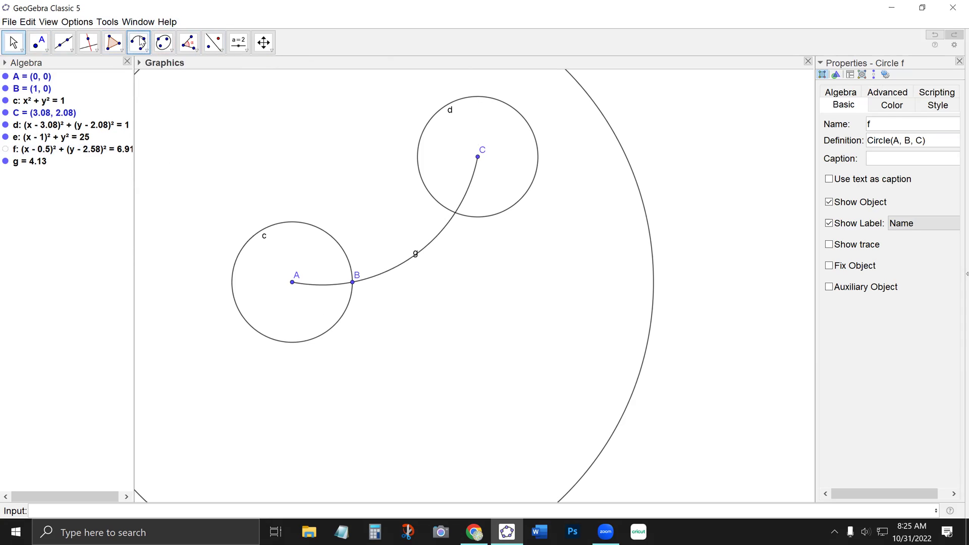
click(478, 159)
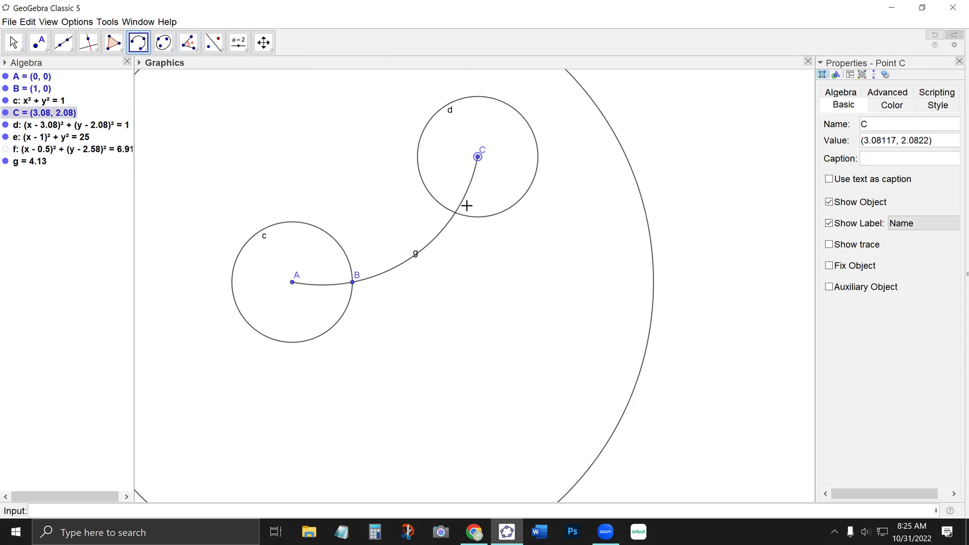
click(353, 283)
click(293, 282)
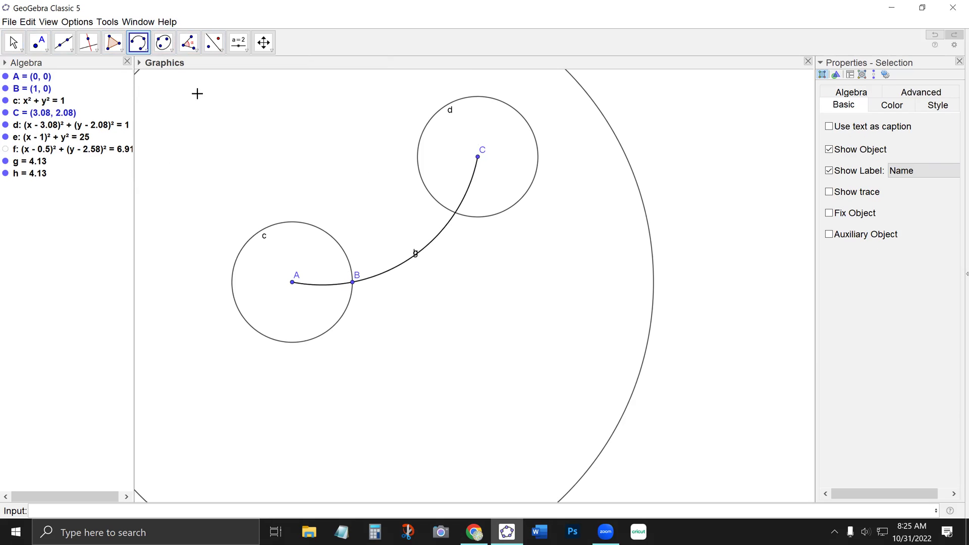
click(27, 21)
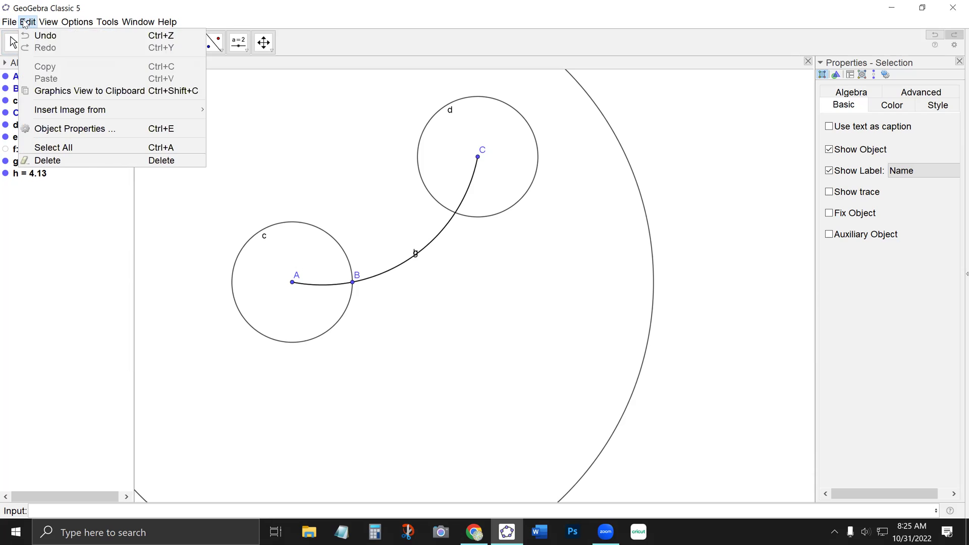
click(45, 35)
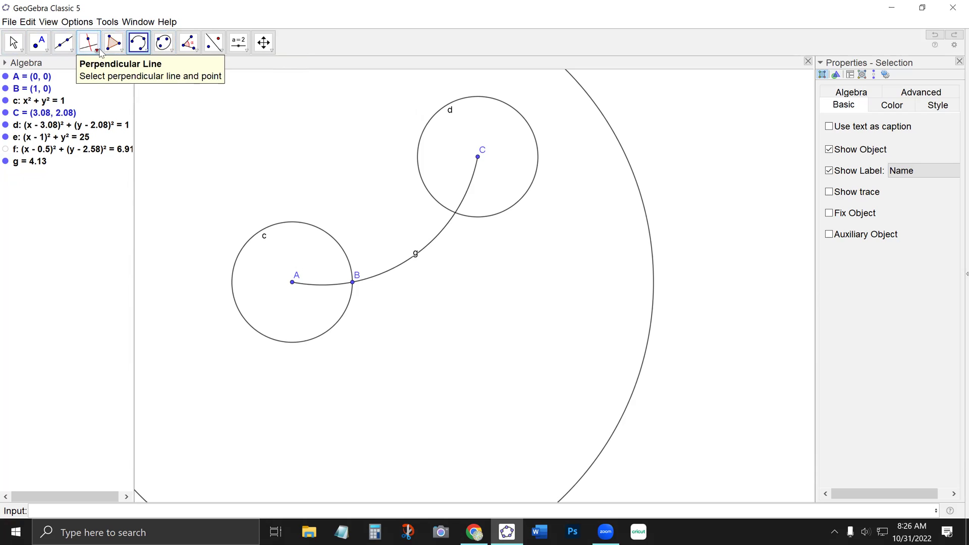
Draw perpendicular bisector h of A and C and bisector i of A and B.
click(100, 51)
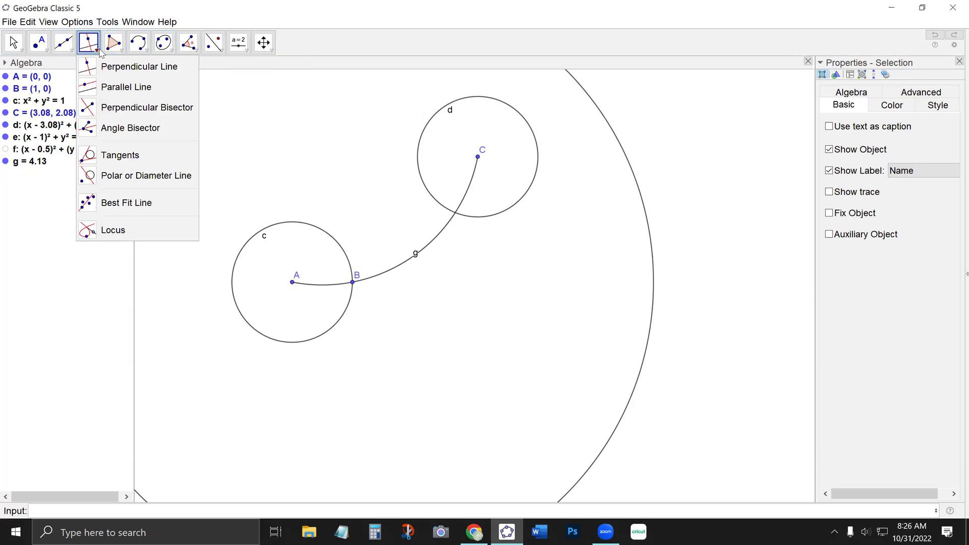
click(111, 103)
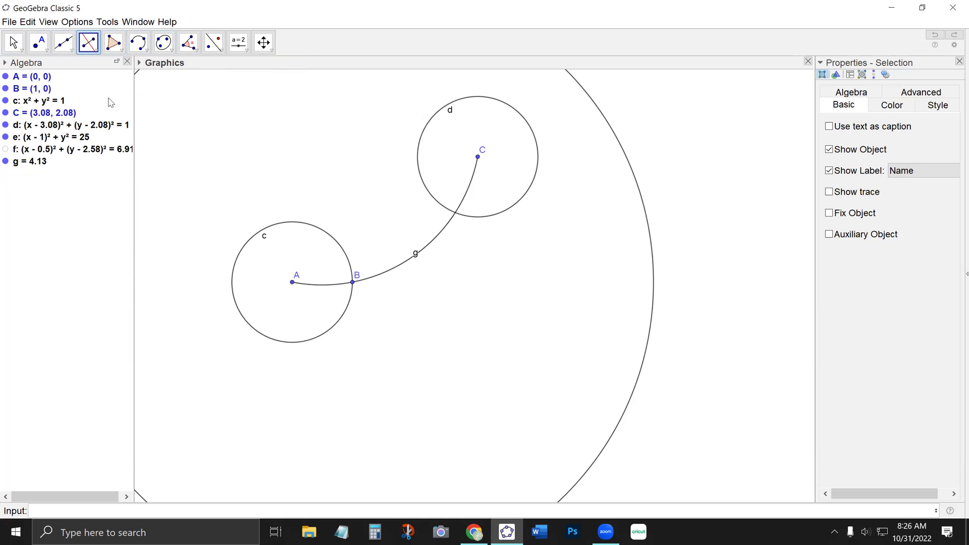
click(292, 282)
click(478, 156)
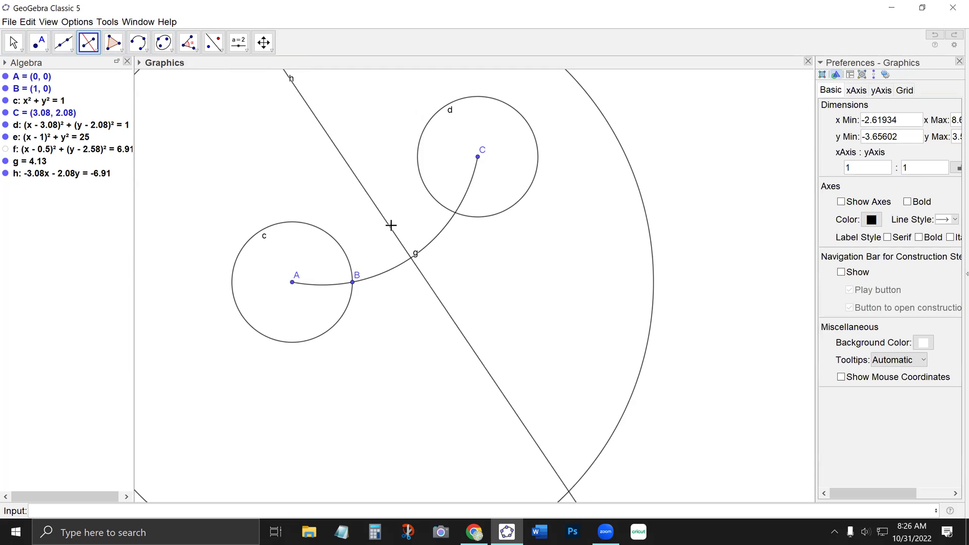
click(298, 286)
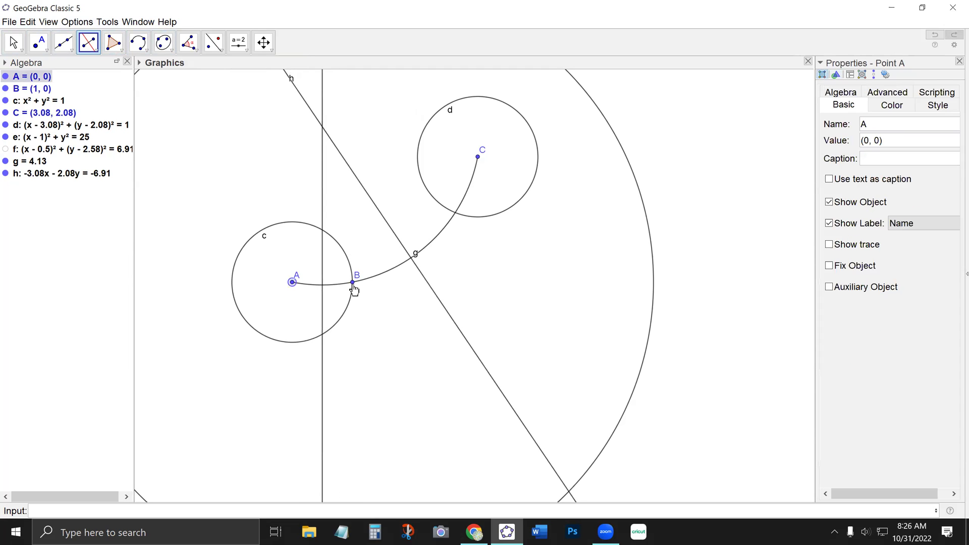
click(353, 283)
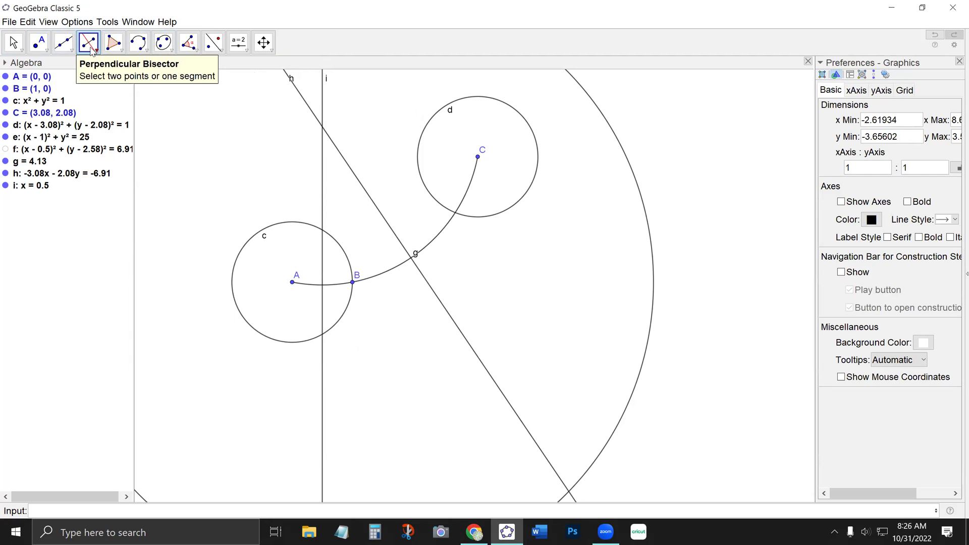
Mark intersection D = (0.5, 2.58) of bisectors h and i, then hide line h.
click(39, 43)
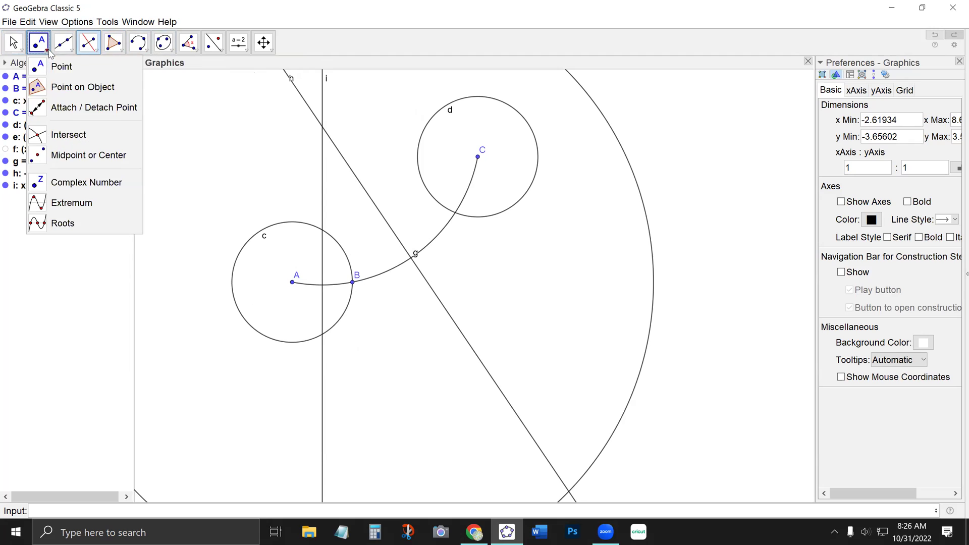
click(69, 134)
click(323, 126)
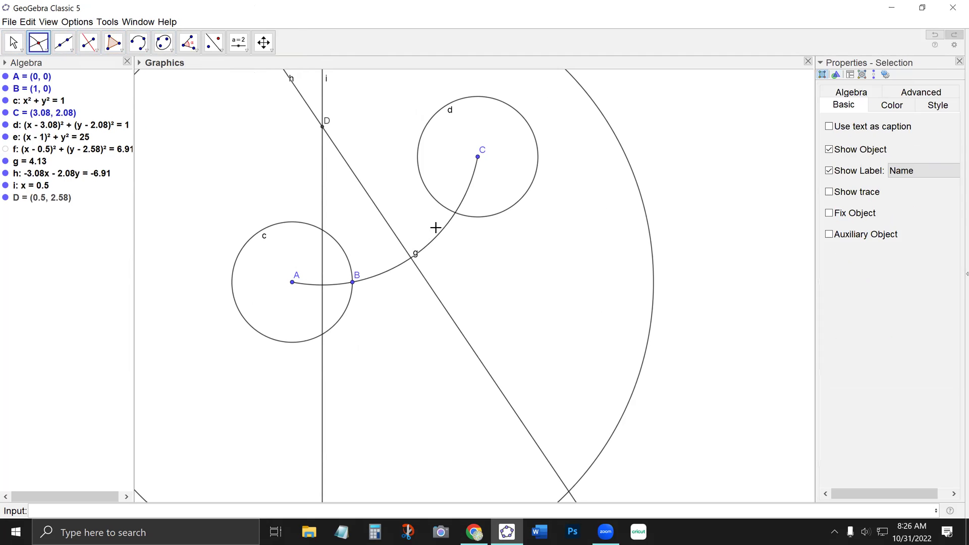
key(Escape)
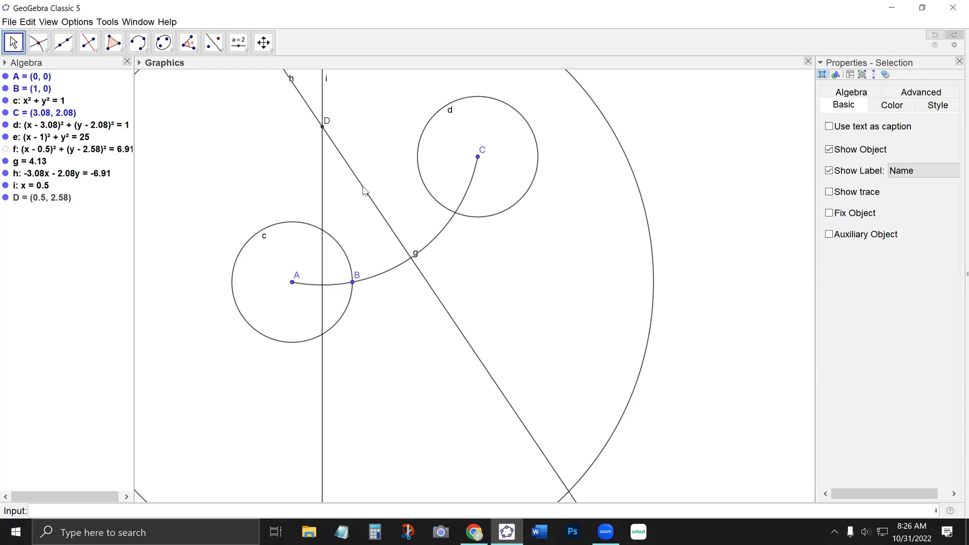
right_click(363, 187)
click(410, 253)
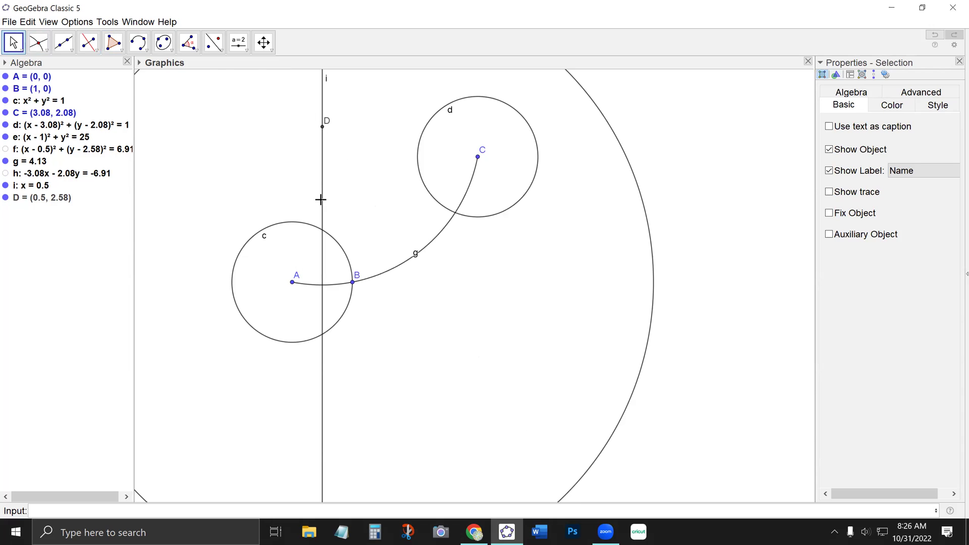
Hide bisector line i so only point D marks the centre.
right_click(320, 200)
click(383, 258)
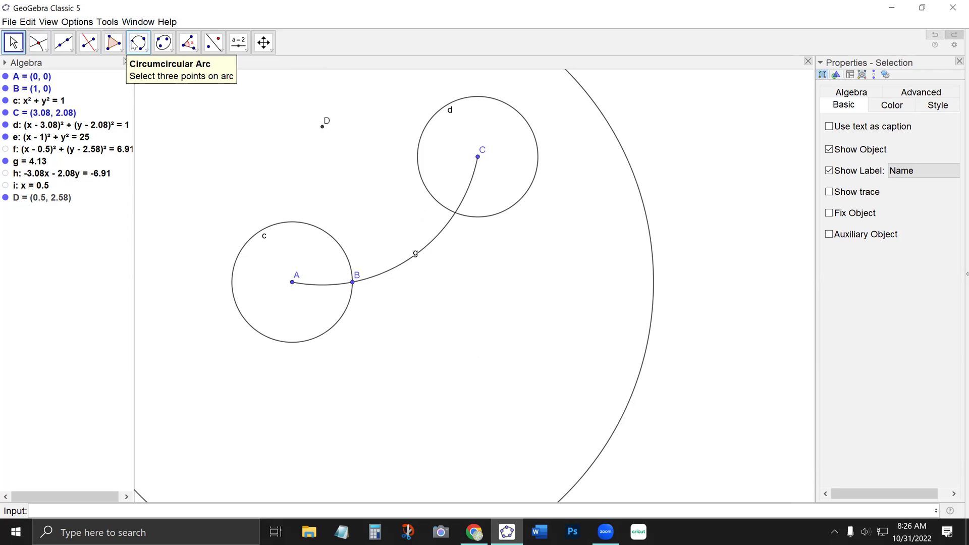
click(148, 47)
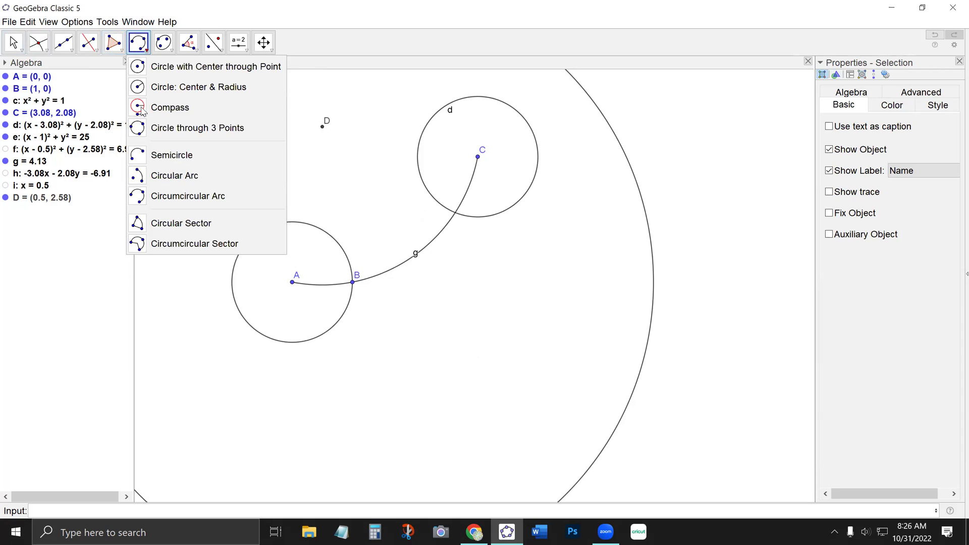
Draw circular arcs centred at D from A to B and from C to B (arc p = 13.39).
click(162, 175)
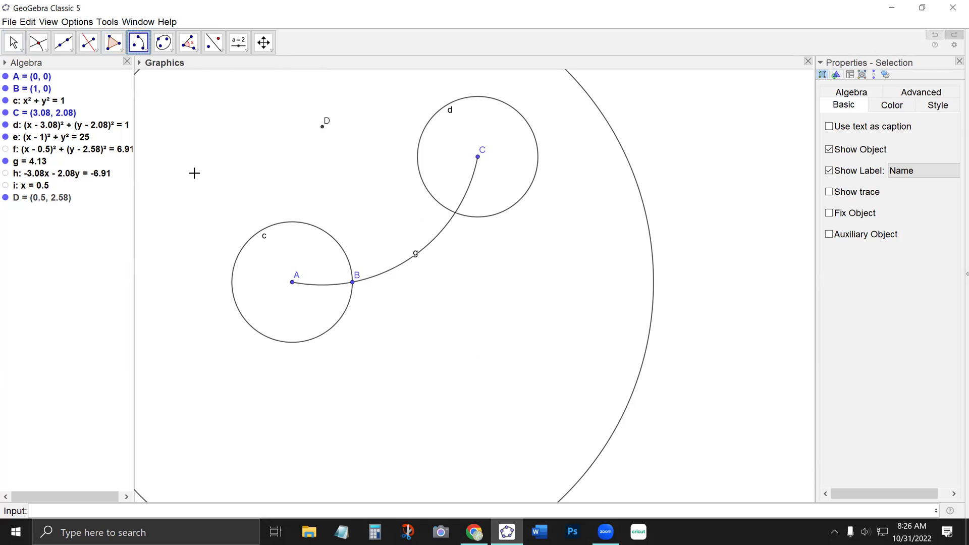
click(321, 126)
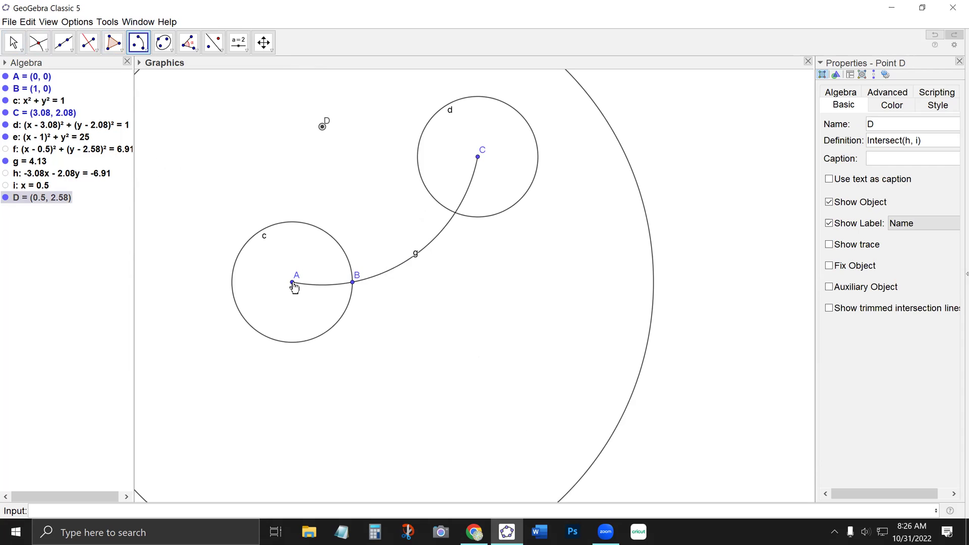
click(292, 281)
click(353, 282)
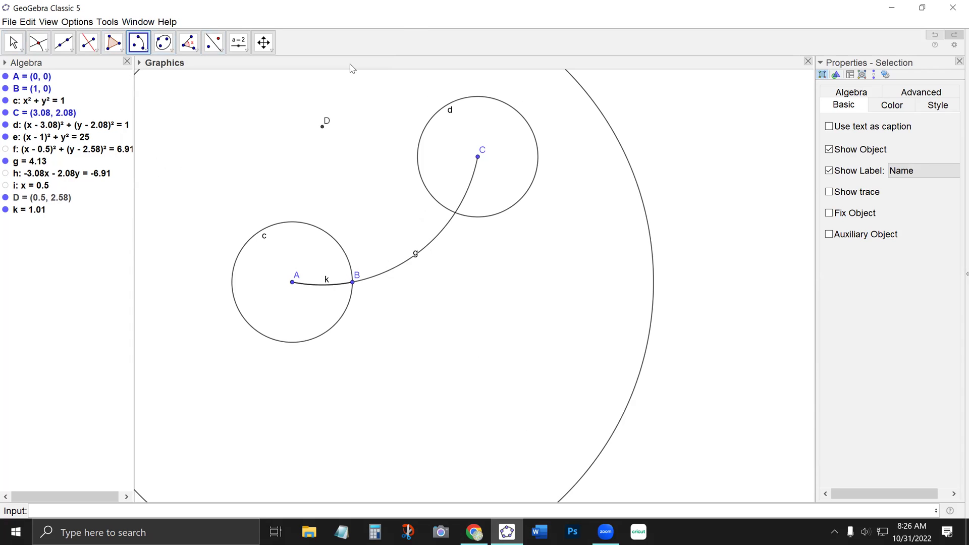
click(323, 130)
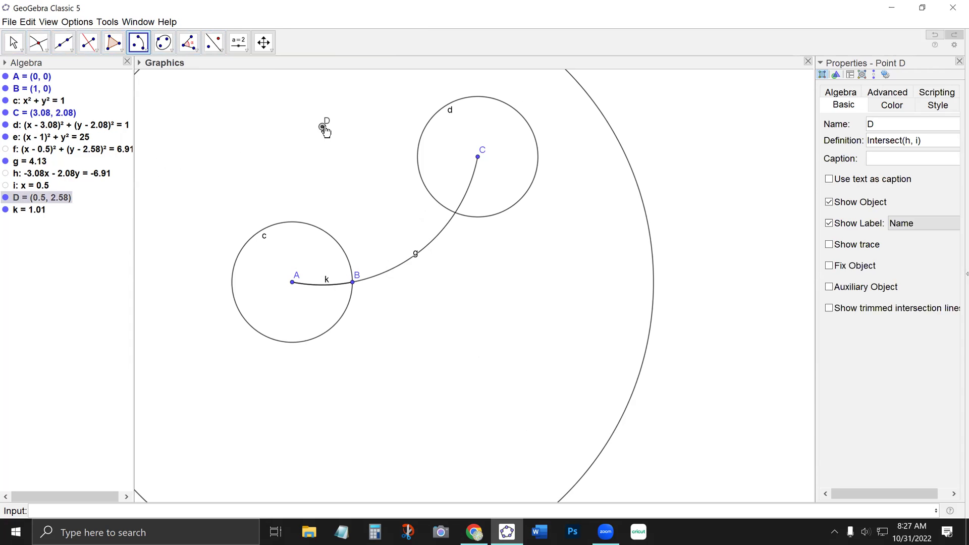
click(477, 158)
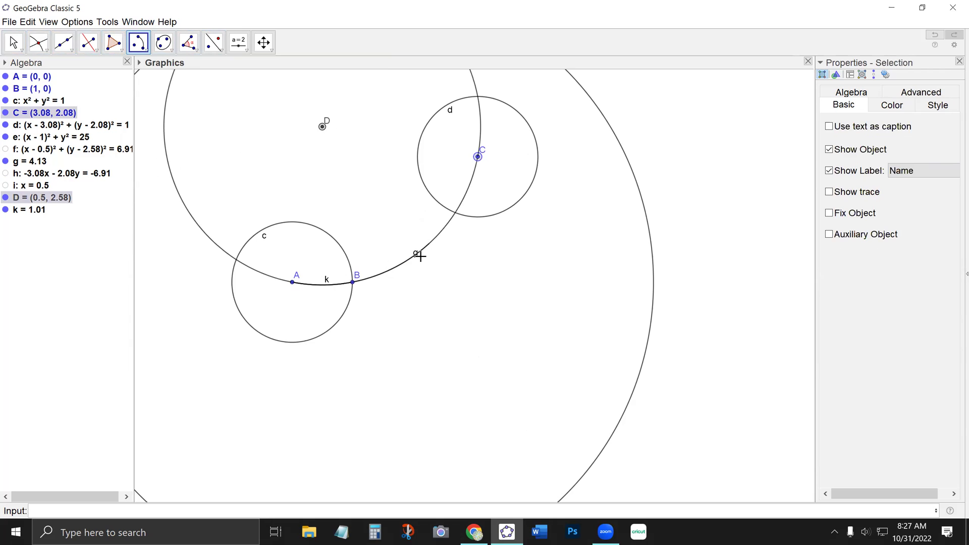
click(351, 281)
Colour arc p red and pan the view down and to the right.
click(13, 42)
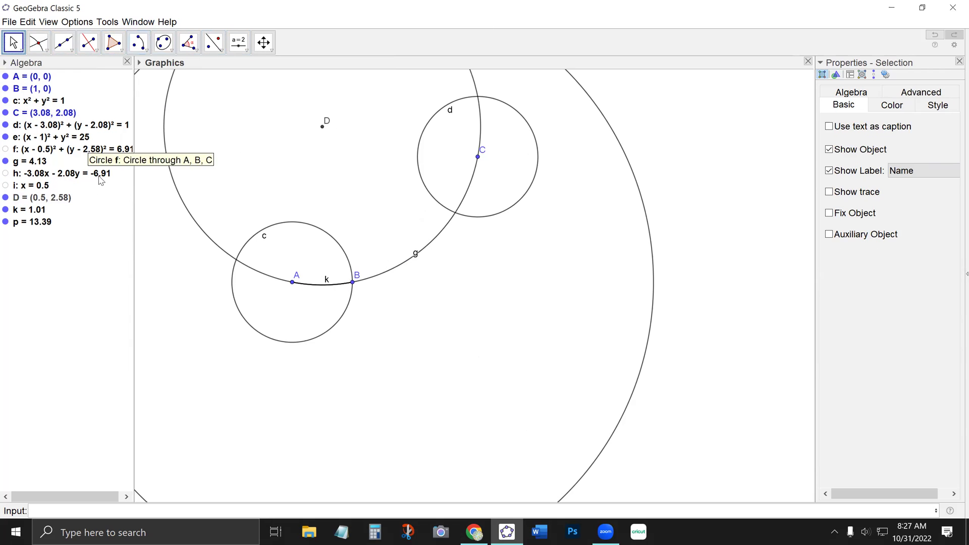
click(201, 225)
click(892, 105)
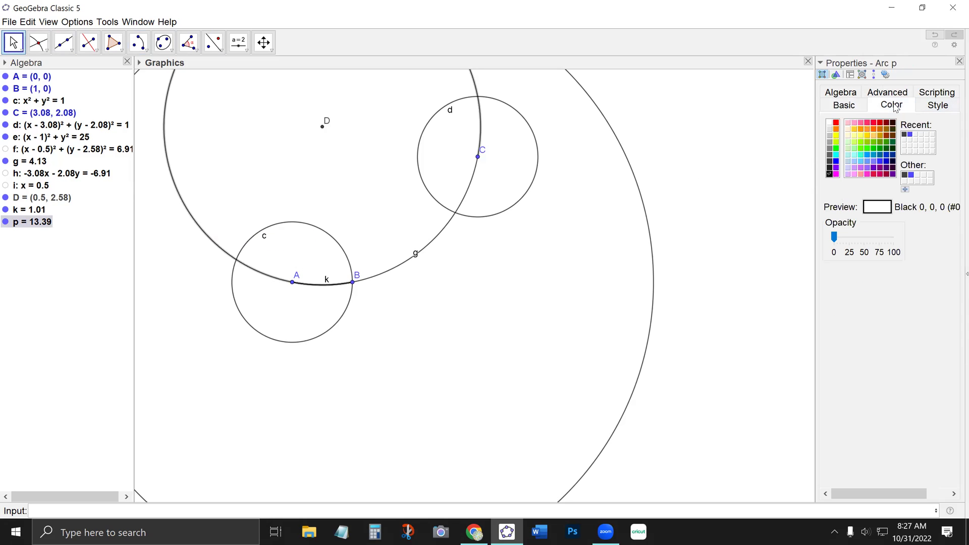
click(835, 122)
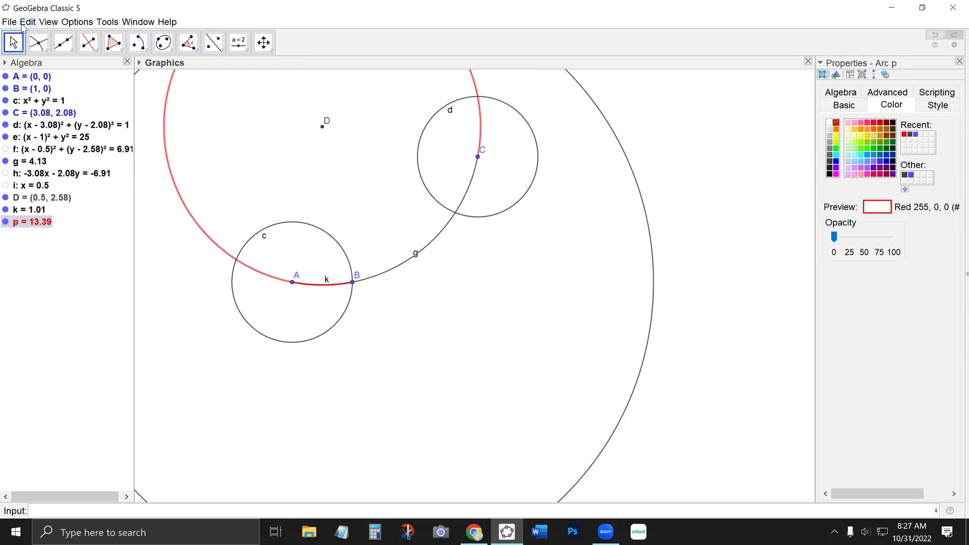
drag(236, 110, 255, 233)
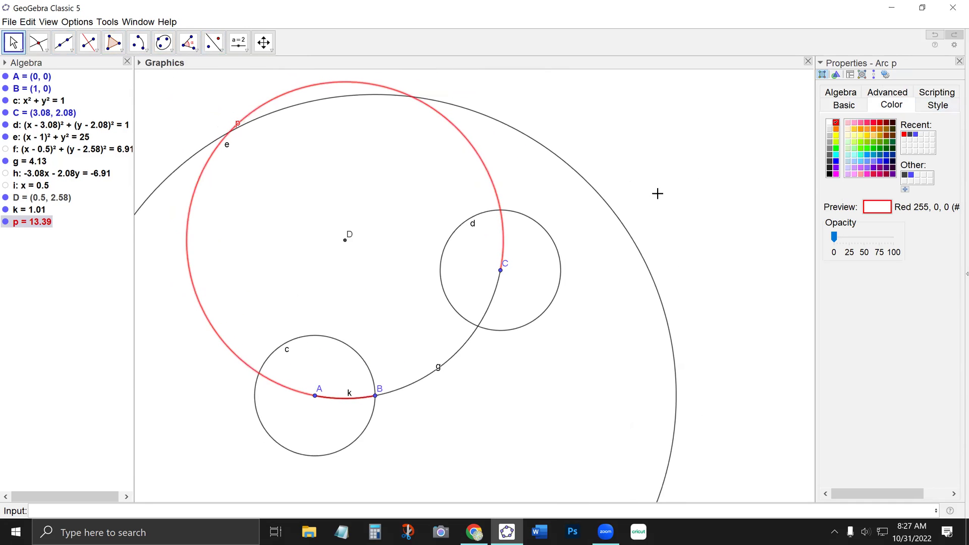
click(559, 111)
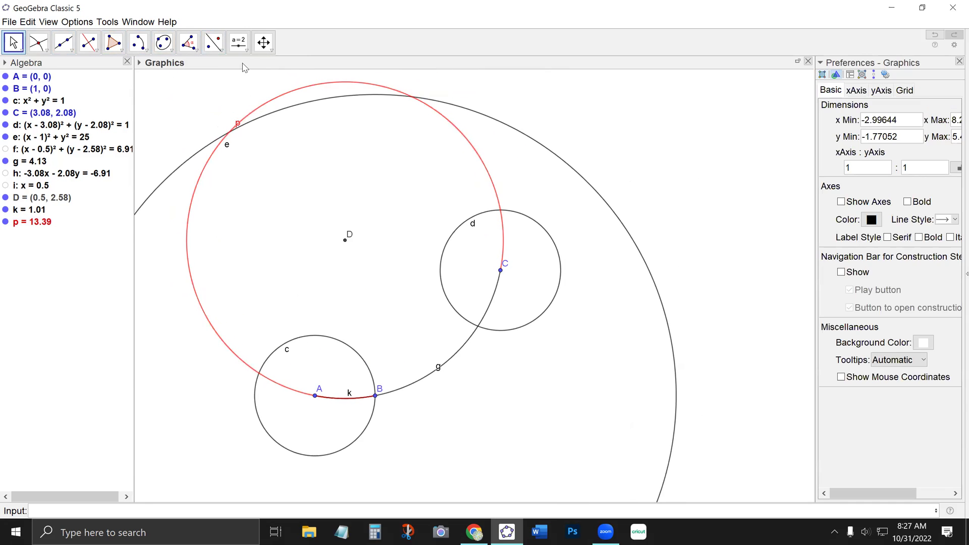
Draw semicircle q from point B to point C.
click(146, 51)
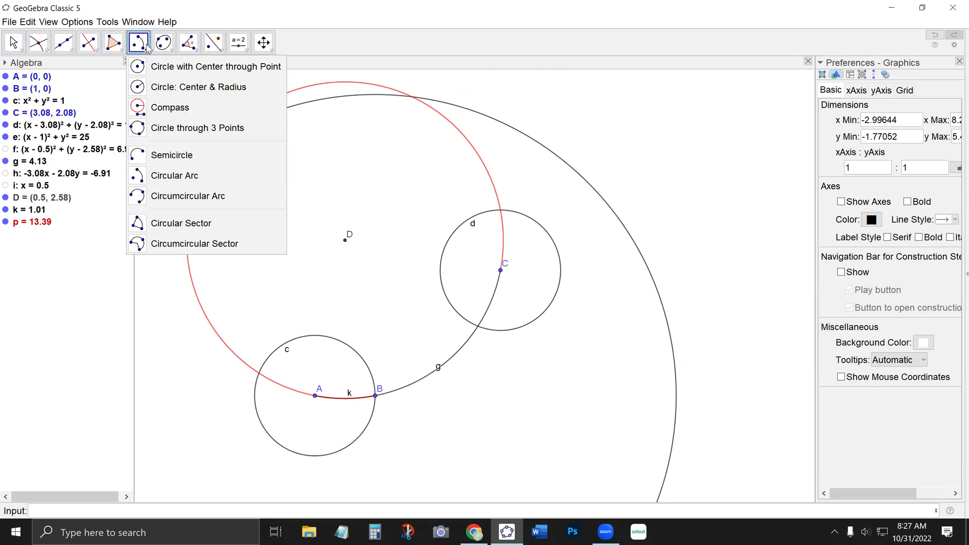
click(169, 156)
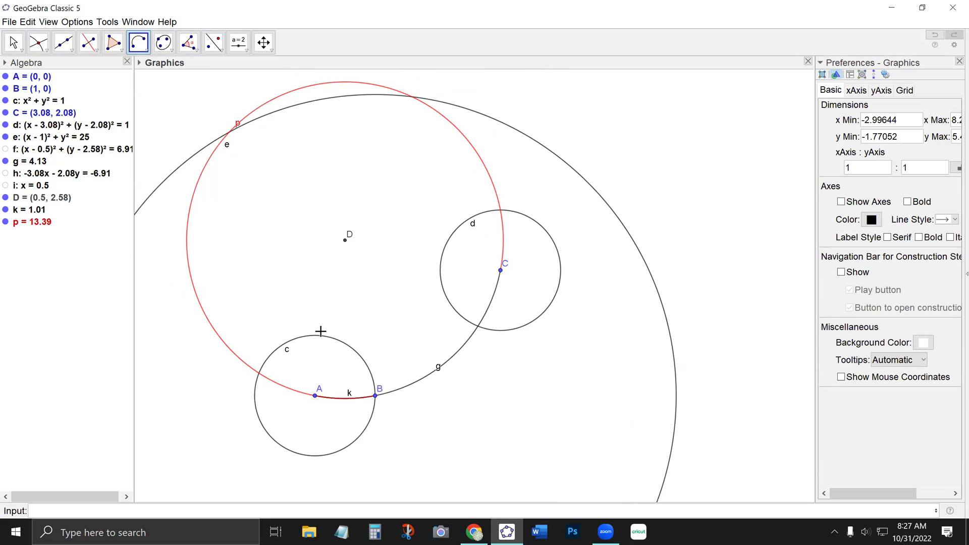
click(374, 396)
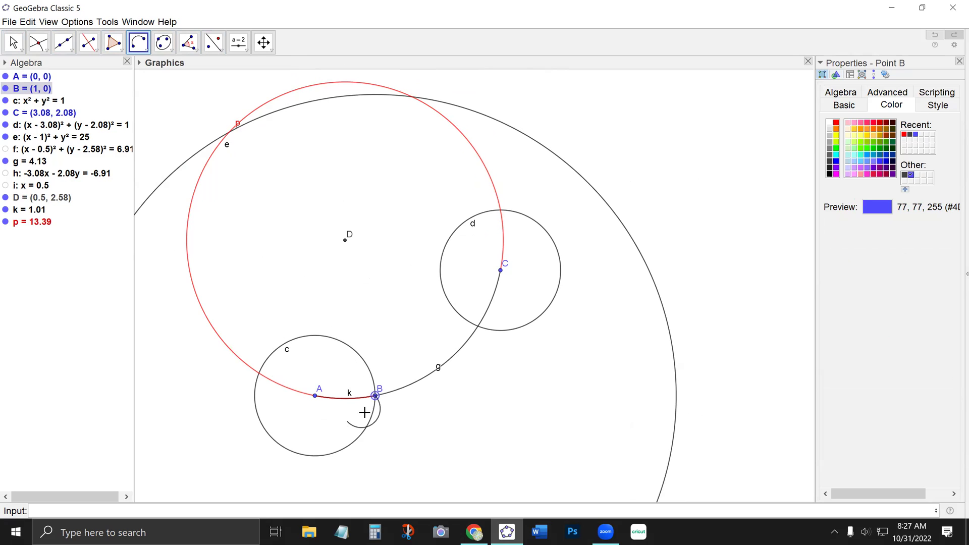
click(501, 274)
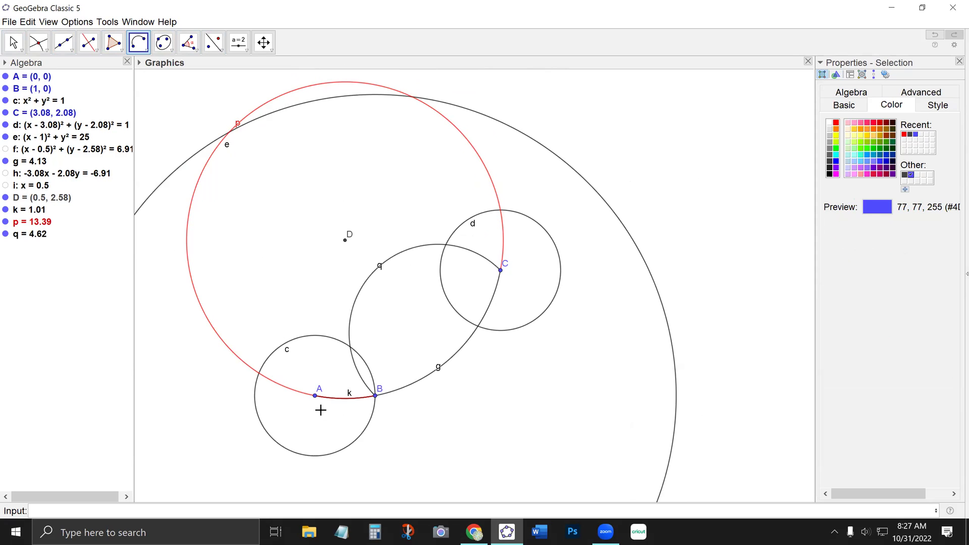
click(147, 52)
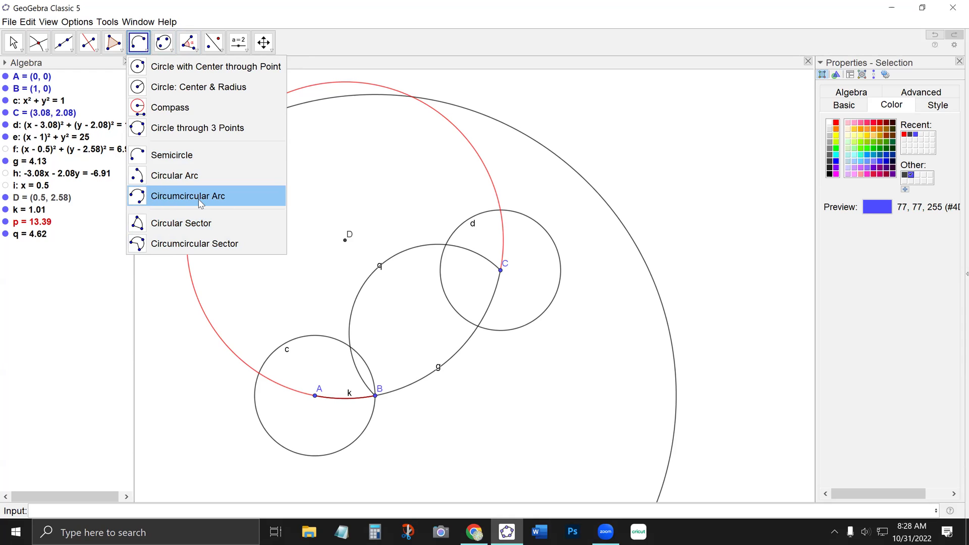
click(168, 250)
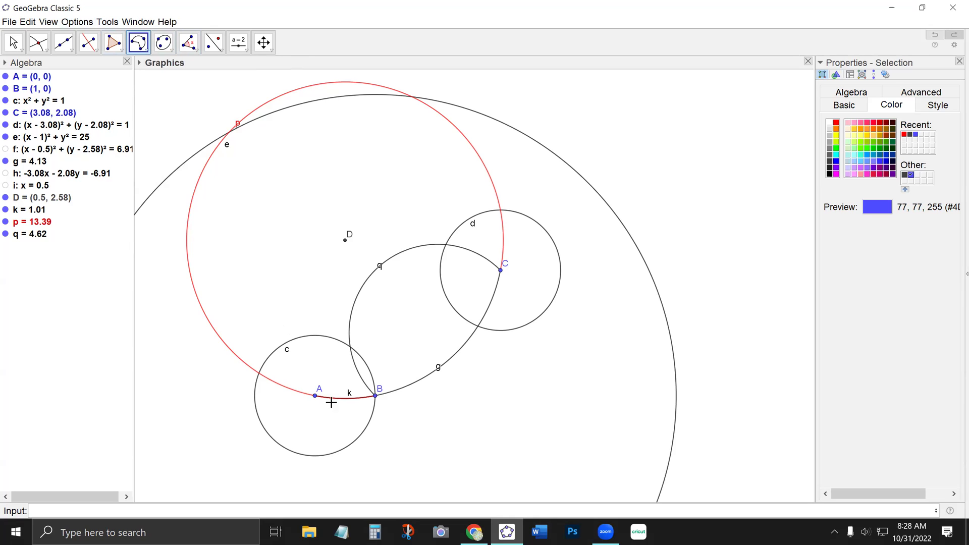
click(315, 396)
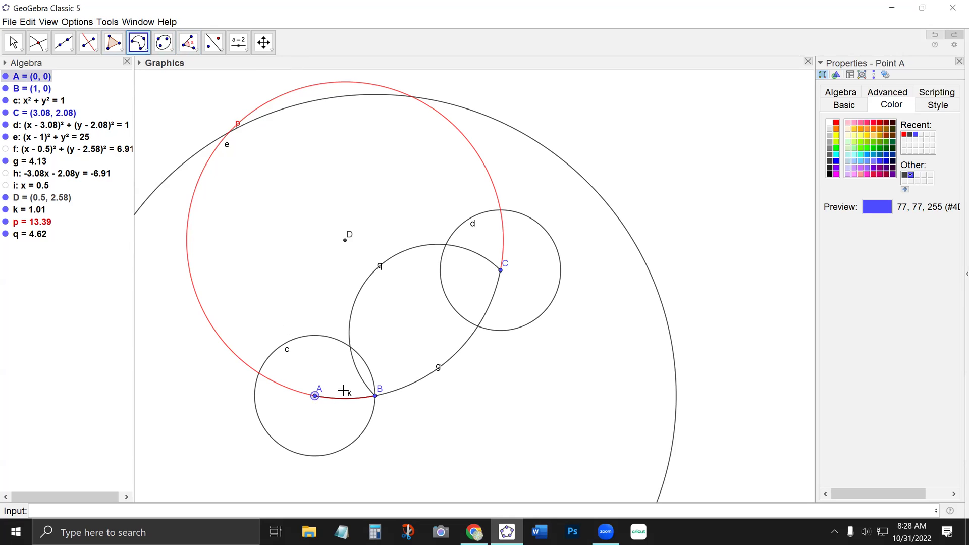
click(376, 399)
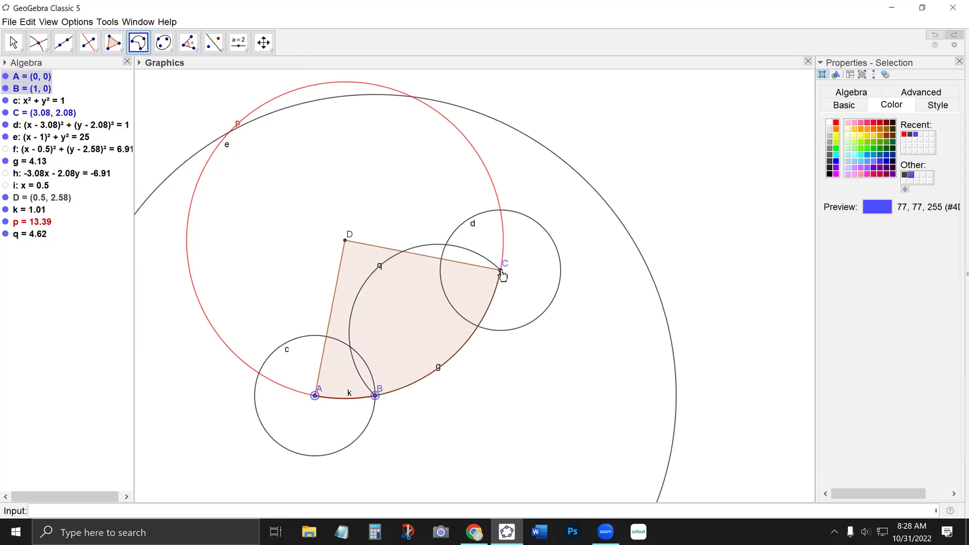
click(501, 270)
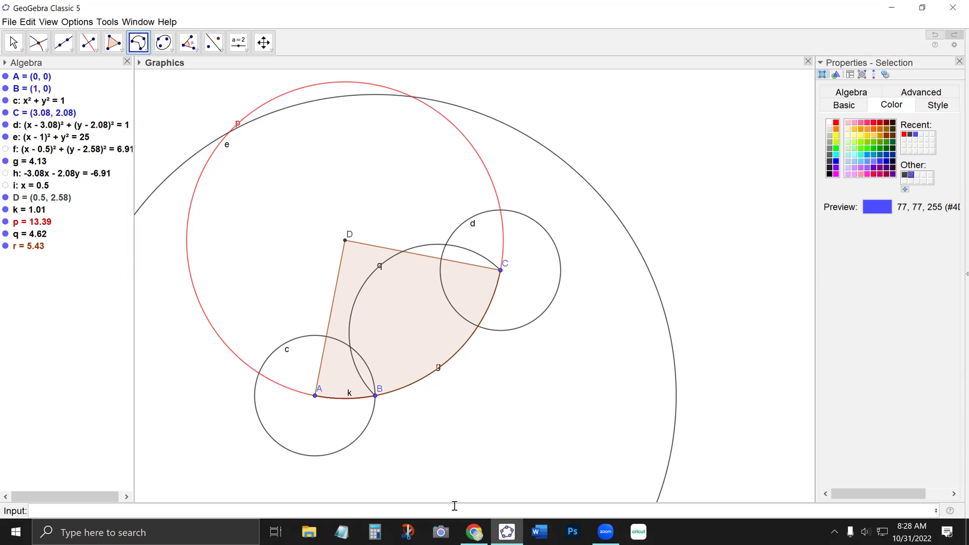
click(27, 22)
click(40, 35)
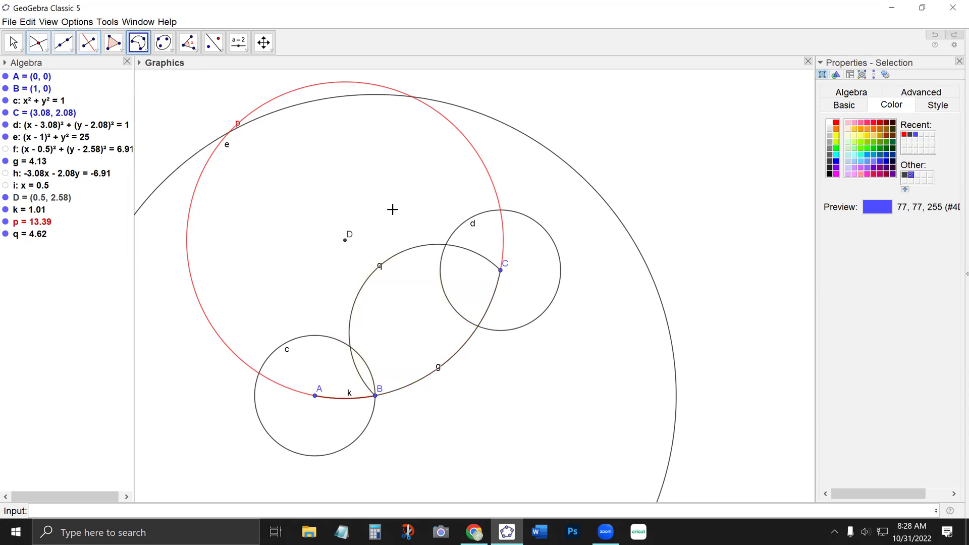
click(500, 270)
click(376, 396)
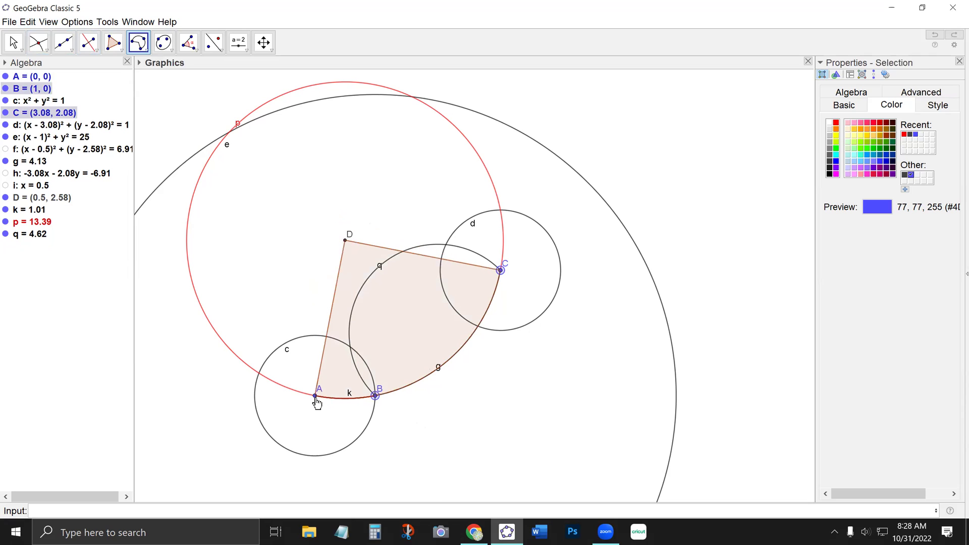
click(315, 396)
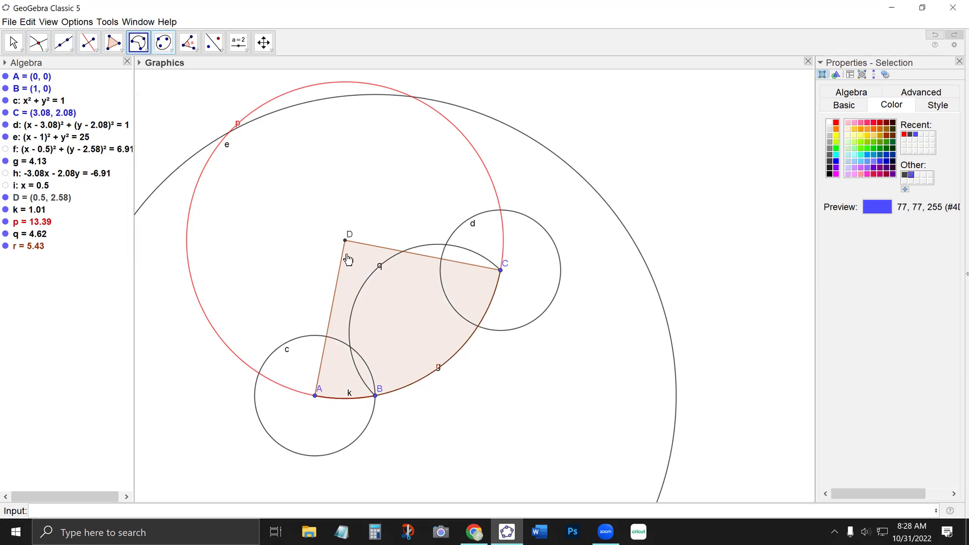
click(27, 22)
click(40, 34)
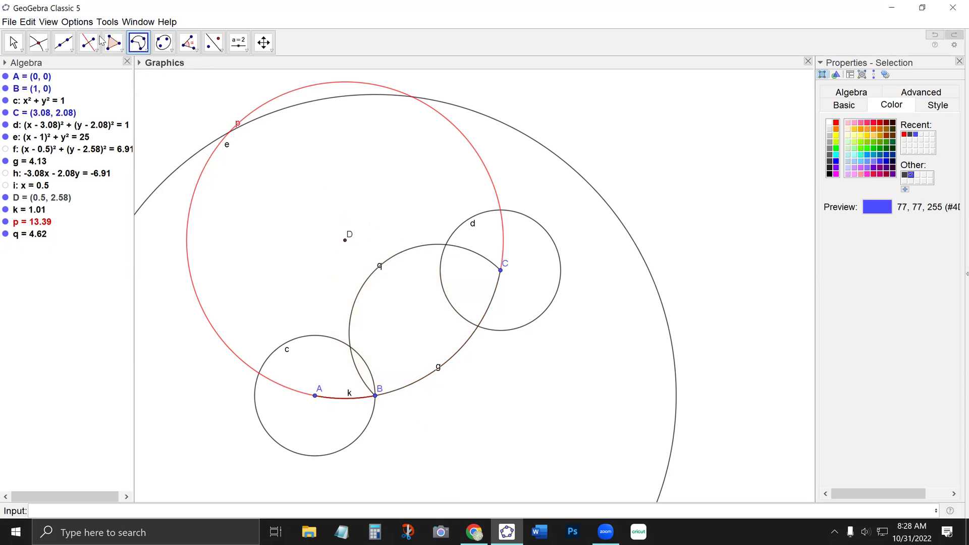
Draw circular sector r = 16.28 centred at D, sweeping from C to A.
click(147, 50)
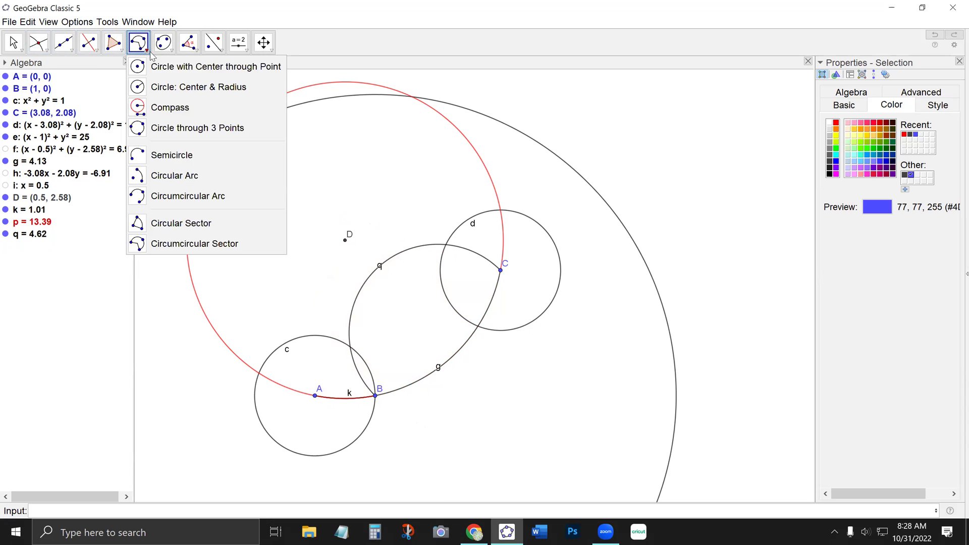
click(165, 227)
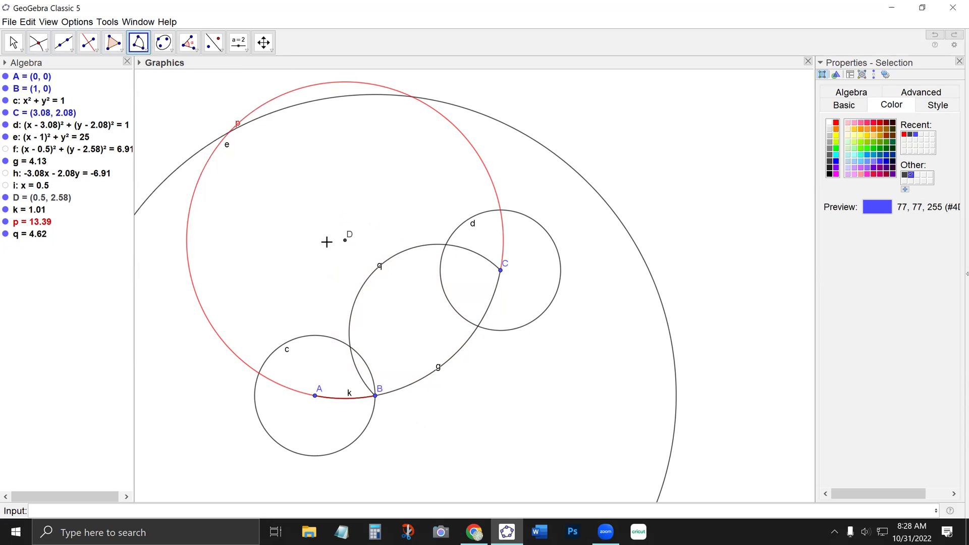
click(345, 242)
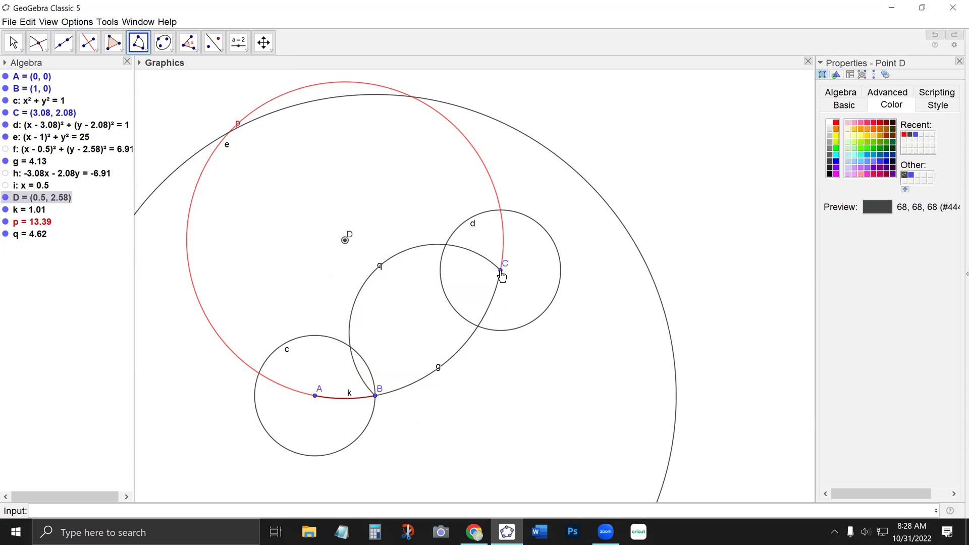
click(501, 269)
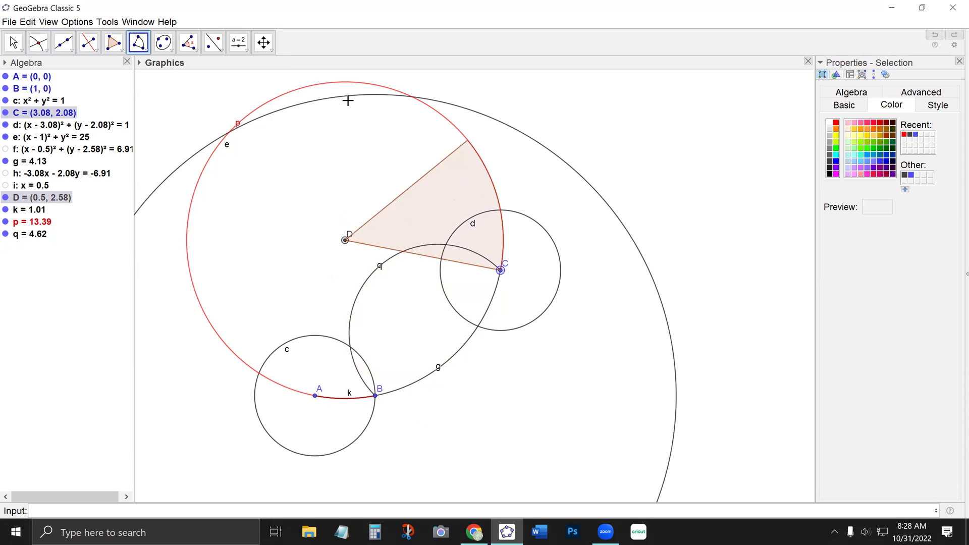
click(315, 396)
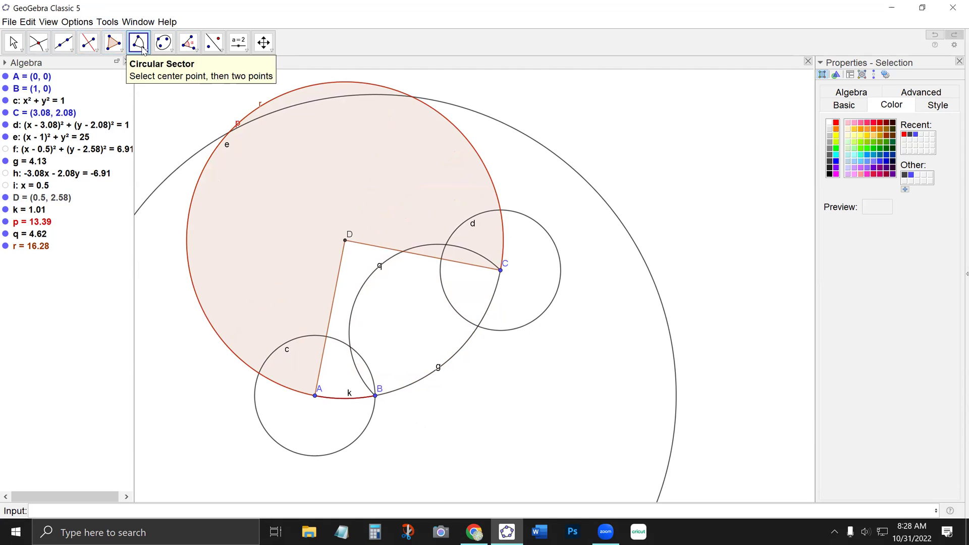
click(97, 49)
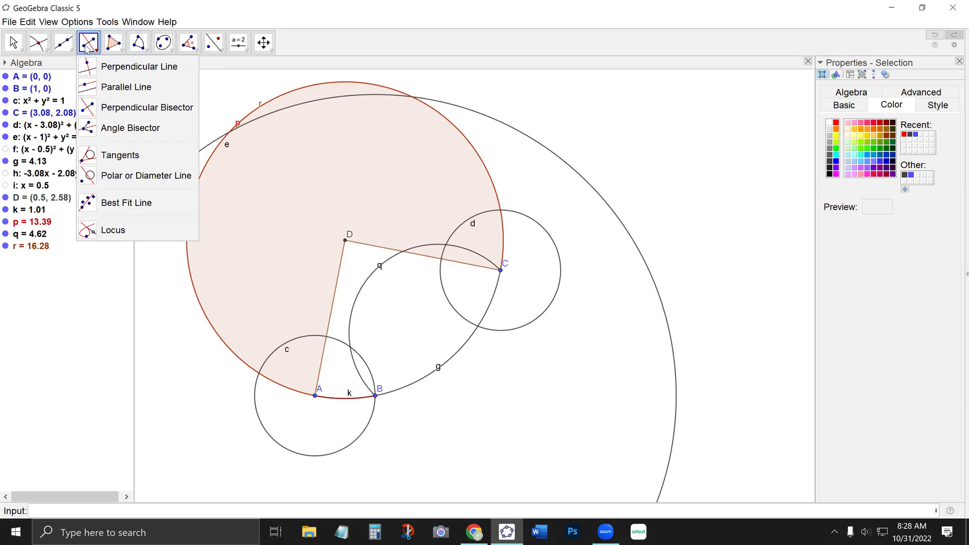